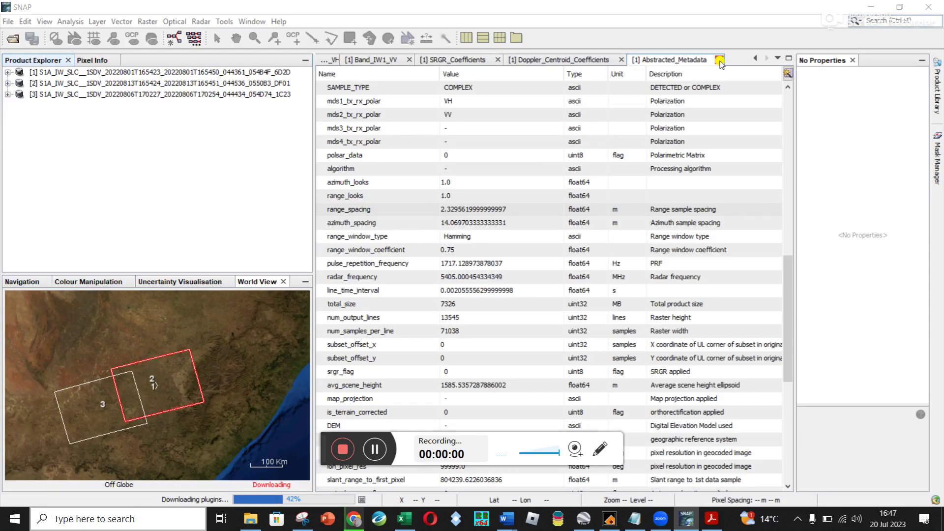
Close the Doppler_Centroid_Coefficients and SRGR_Coefficients metadata views, then start a new Chrome tab
left_click(697, 59)
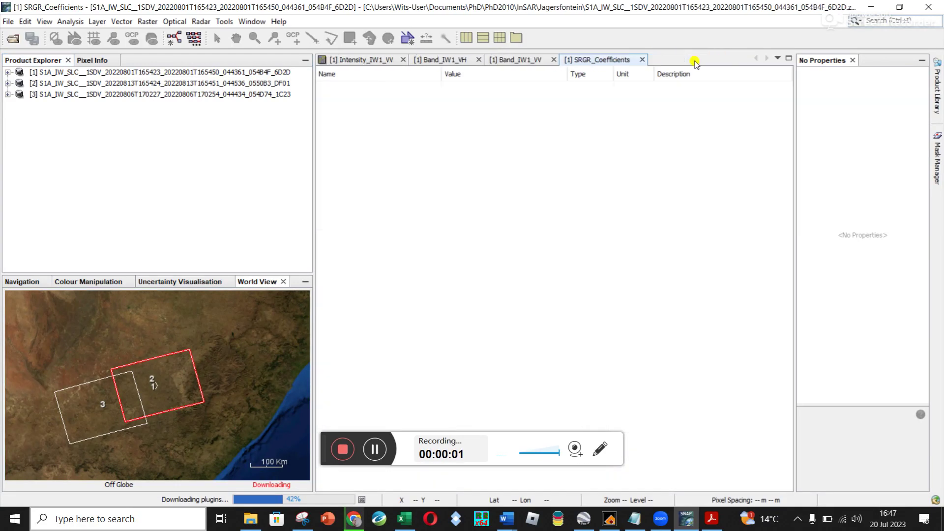
left_click(643, 60)
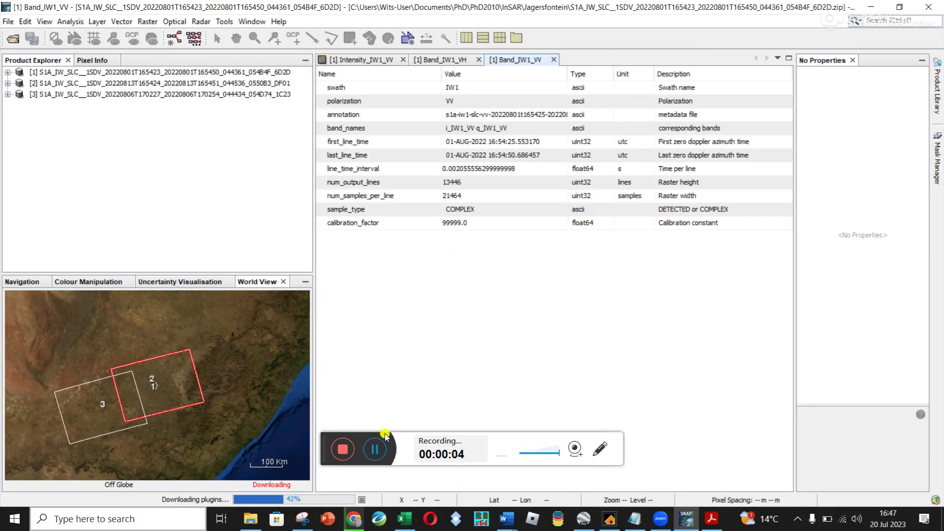
left_click(353, 520)
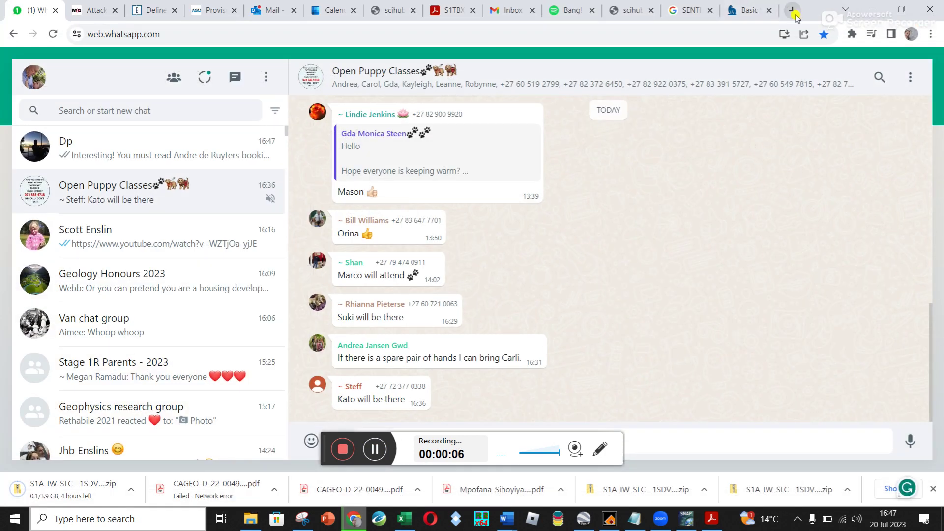
left_click(794, 12)
Search Google for 'snap download insar' and view ESA's SNAP Download installer table
type("snap")
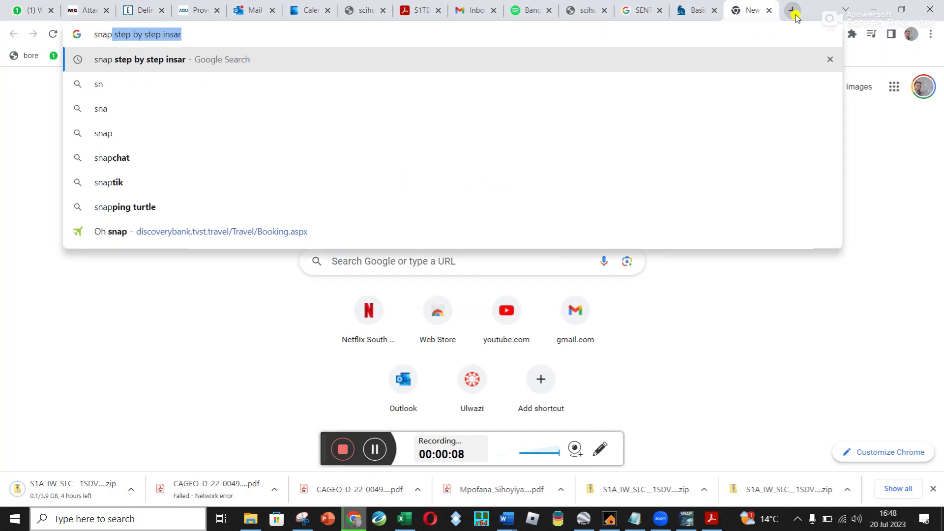
type(" download insar")
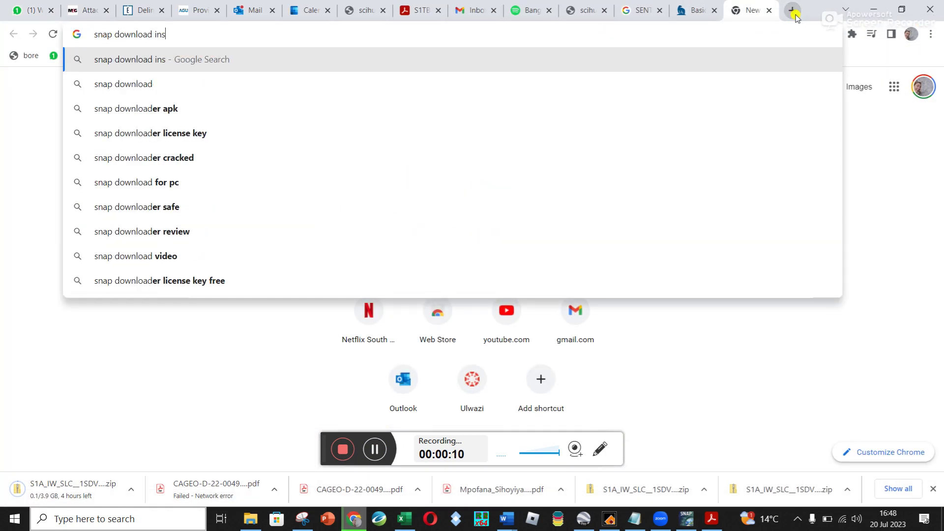
key("Return")
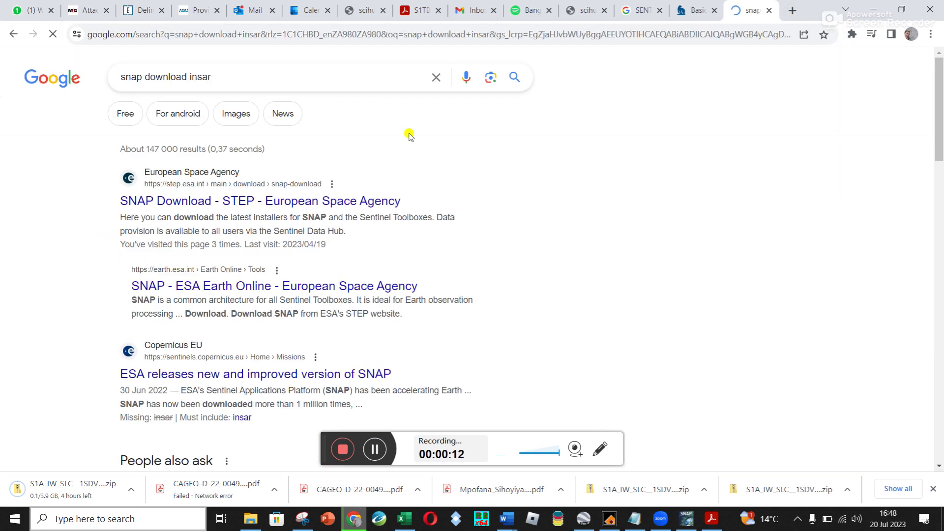
left_click(207, 203)
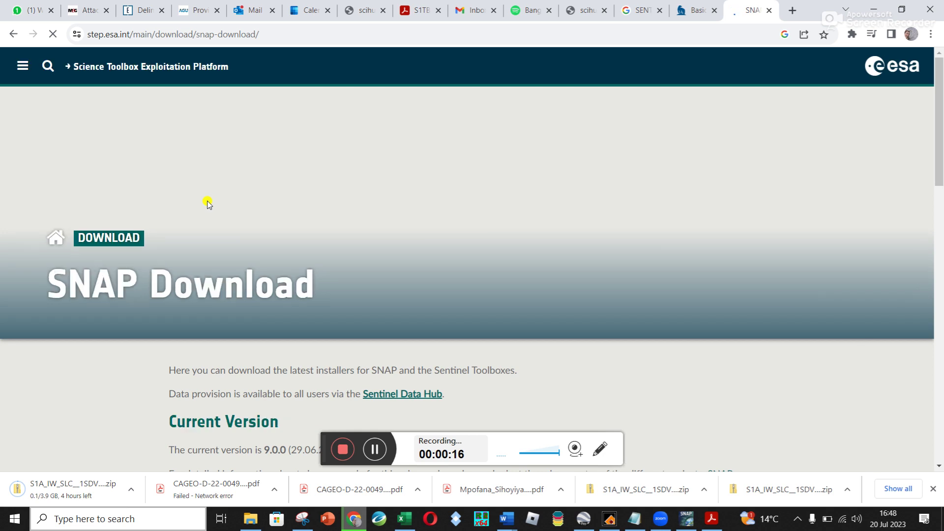
scroll(207, 203, "down", 5)
scroll(207, 203, "down", 5)
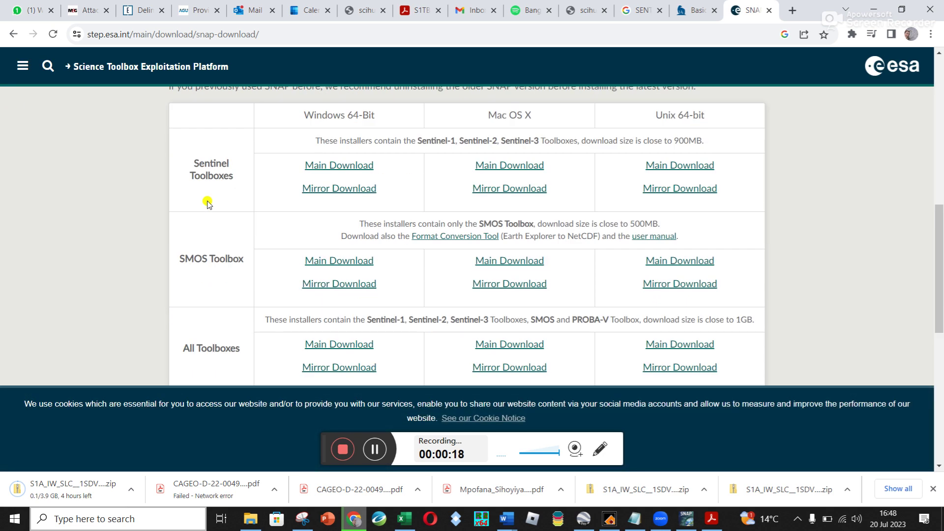
scroll(207, 203, "down", 2)
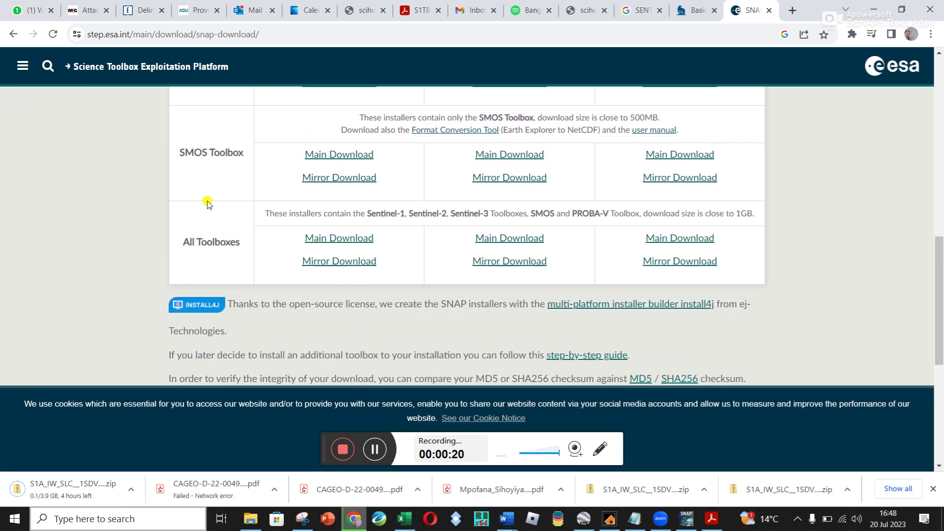
scroll(207, 203, "up", 2)
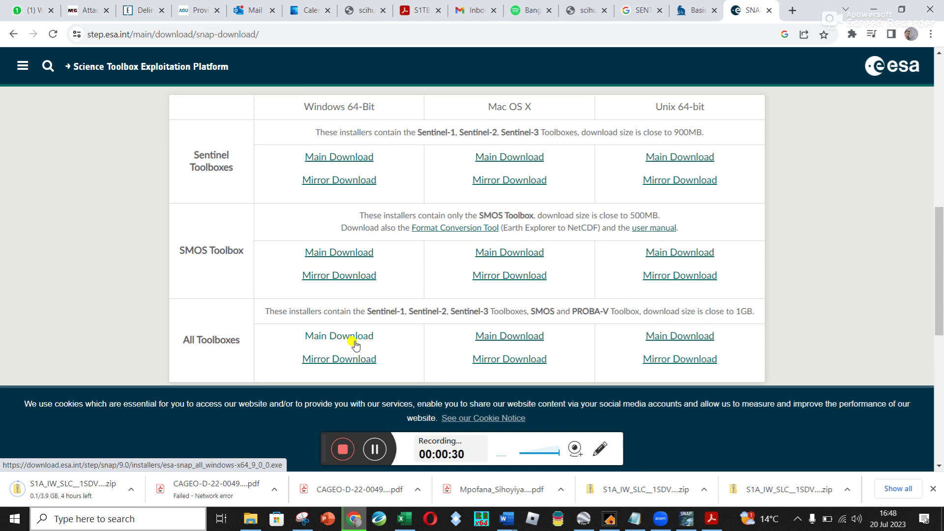
left_click(687, 519)
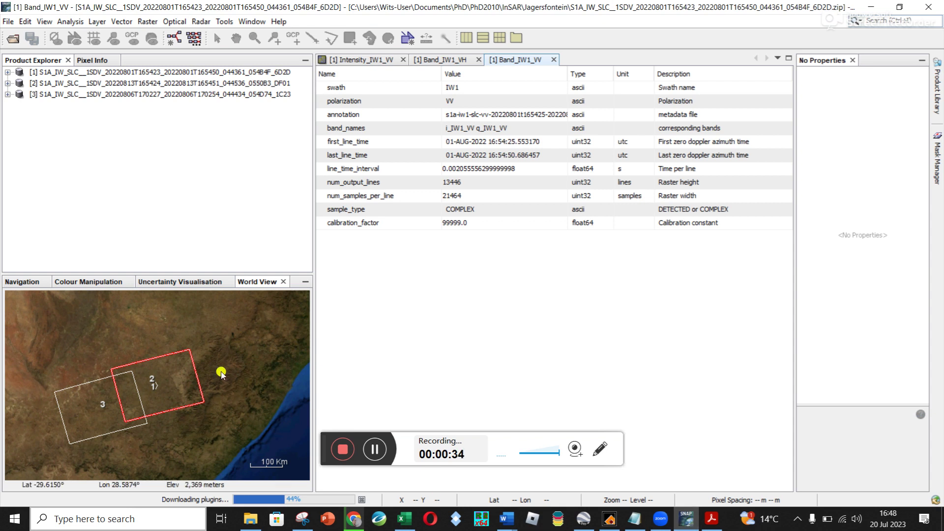
Close the Band_IW1_VV, Band_IW1_VH and Intensity_IW1_VV views in SNAP
mouse_move(348, 526)
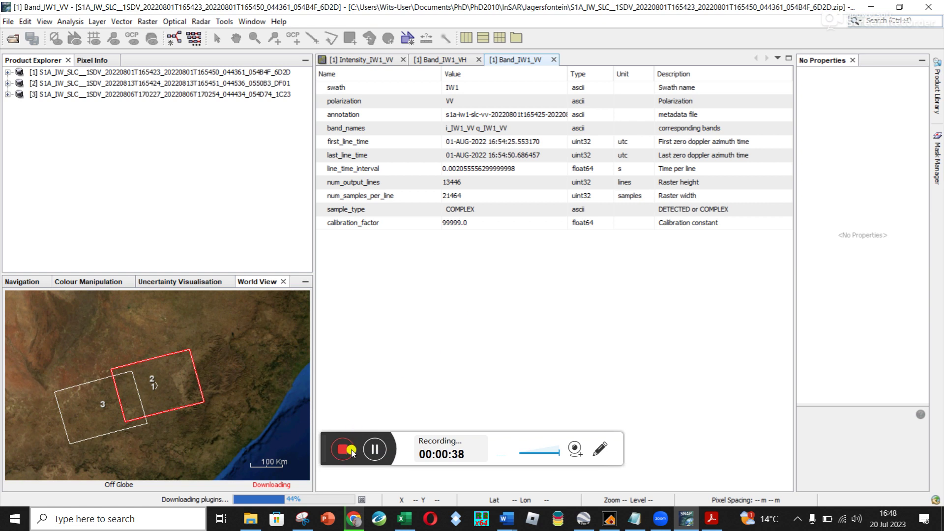
left_click(369, 453)
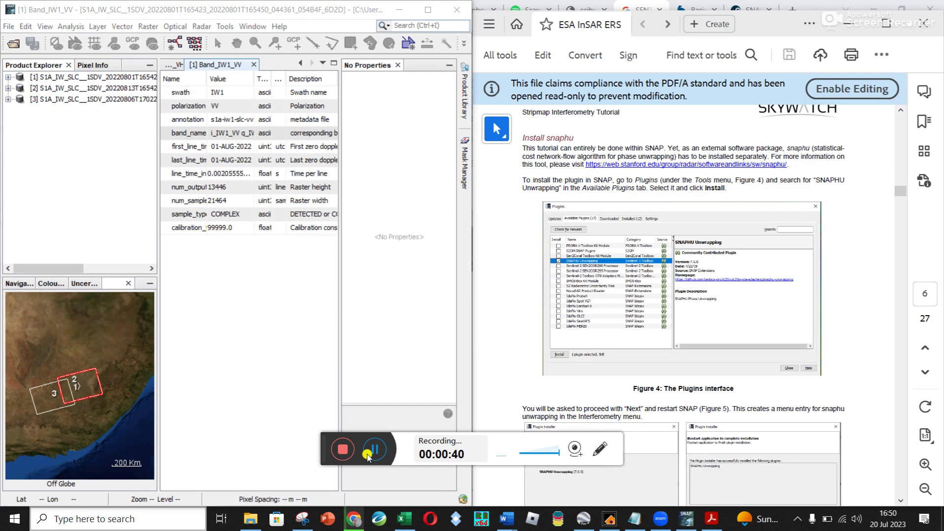
left_click(252, 65)
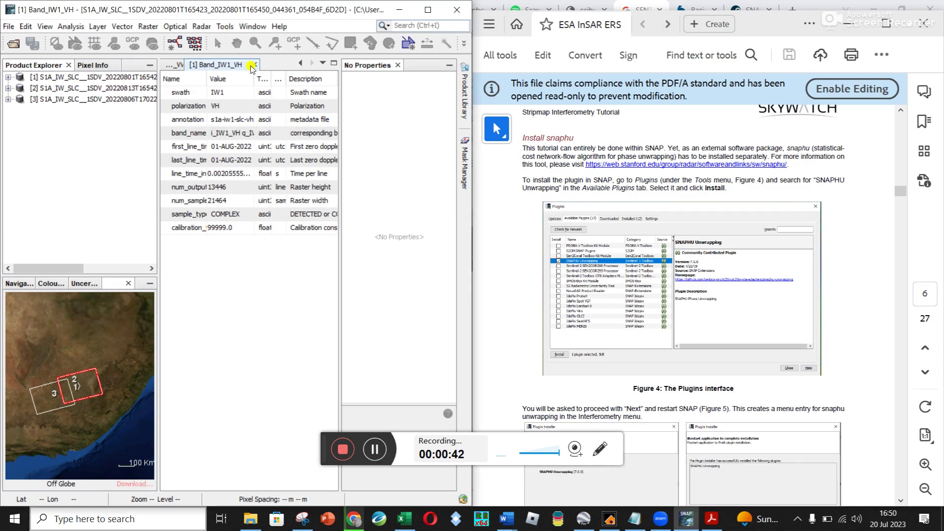
left_click(253, 65)
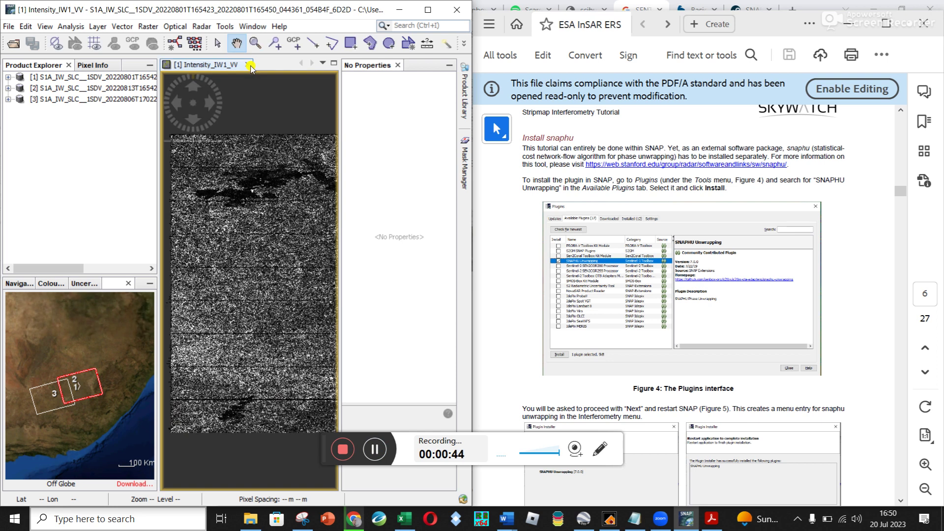
left_click(249, 64)
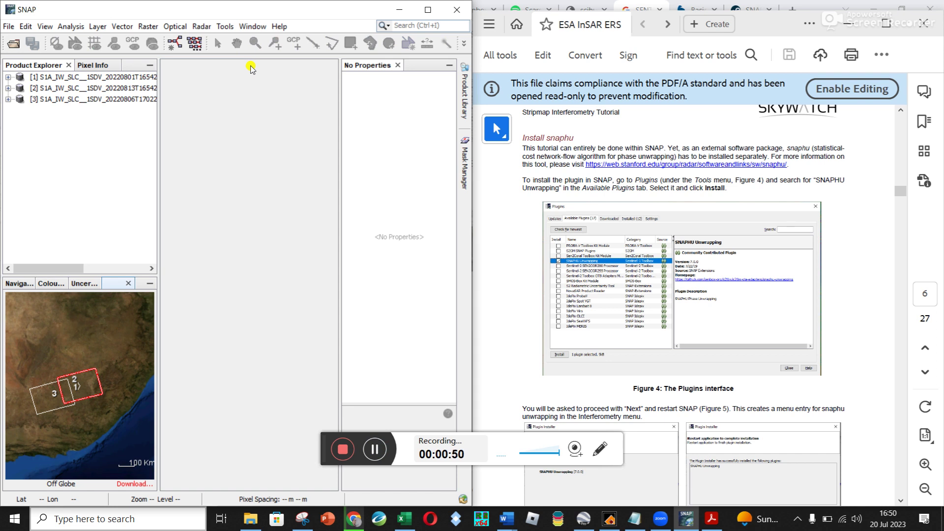
left_click(225, 26)
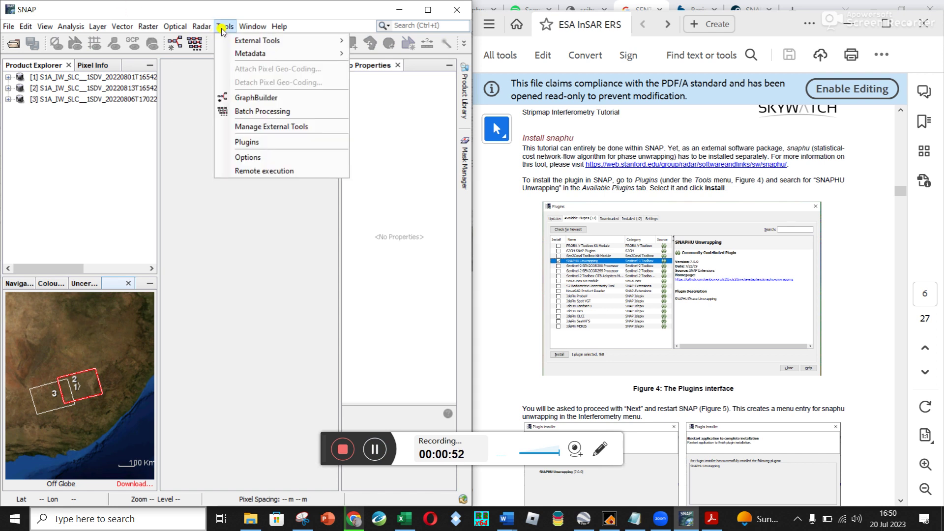
Search SNAP's available plugins for 'snap', finding no snaphu match, then return to the PDF tutorial
left_click(241, 140)
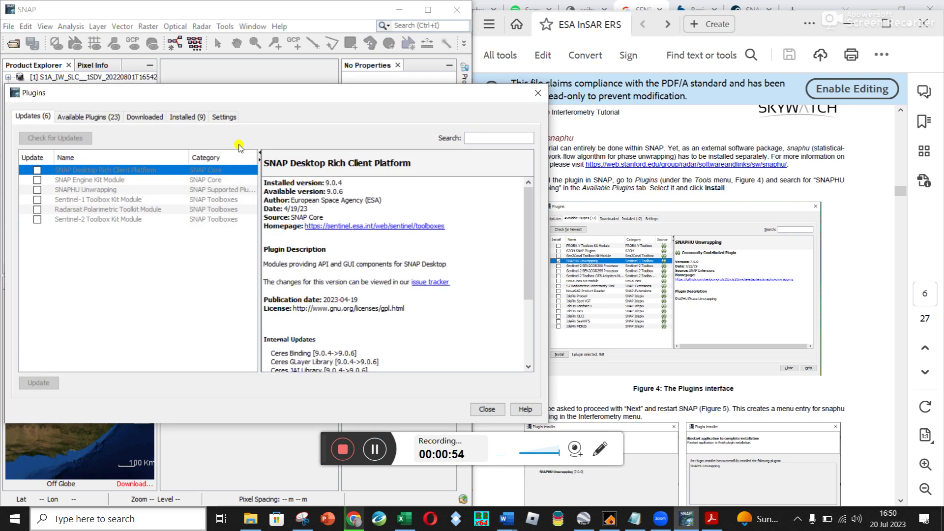
left_click(85, 118)
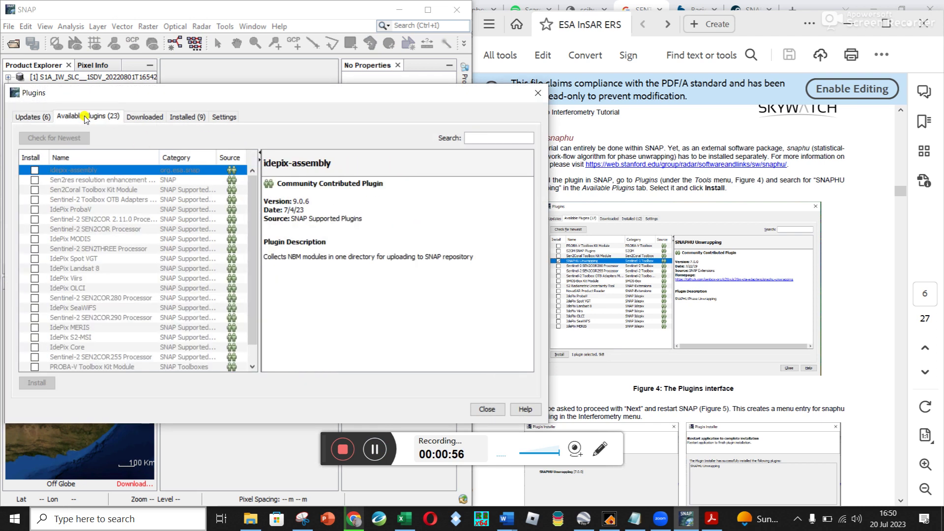
left_click(501, 138)
type("snaphu")
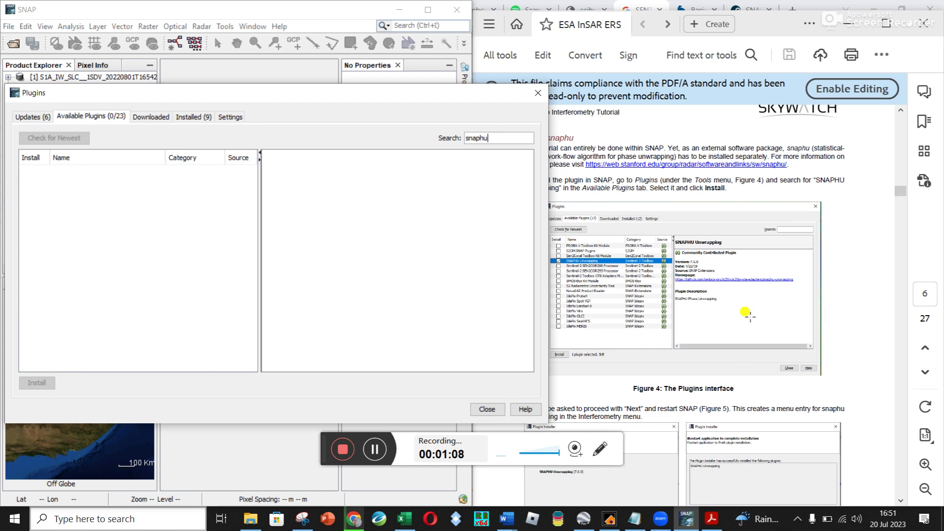
left_click(851, 316)
scroll(851, 316, "down", 5)
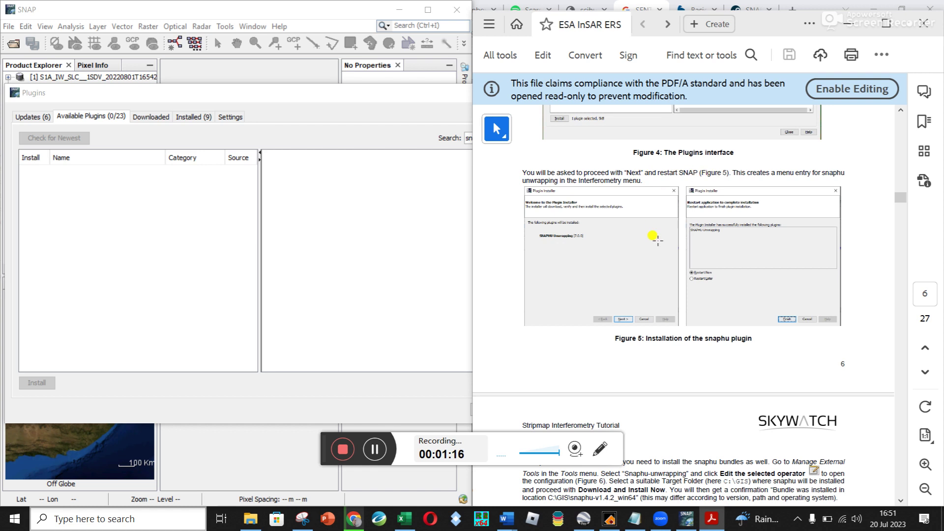
Scroll the tutorial to page 7's snaphu bundle installation and dock it on the right half
left_click(887, 23)
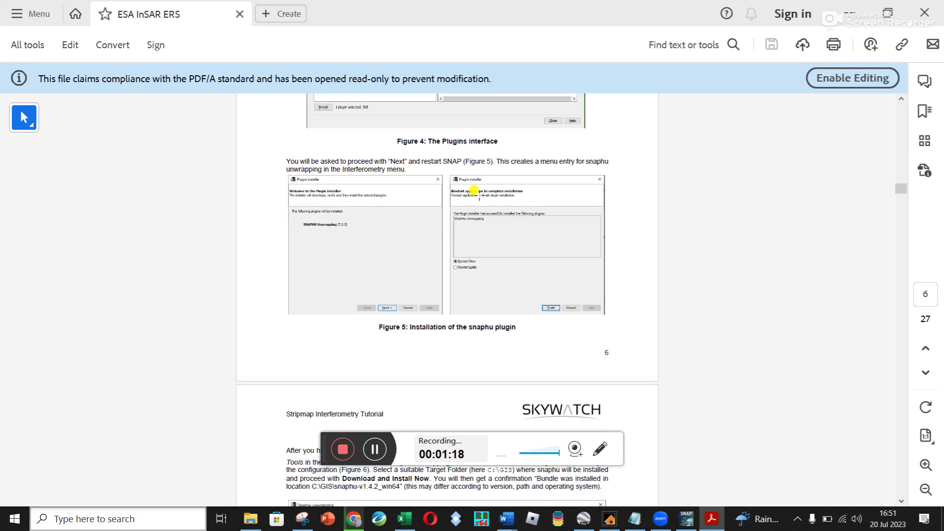
scroll(475, 192, "up", 3)
scroll(475, 192, "down", 2)
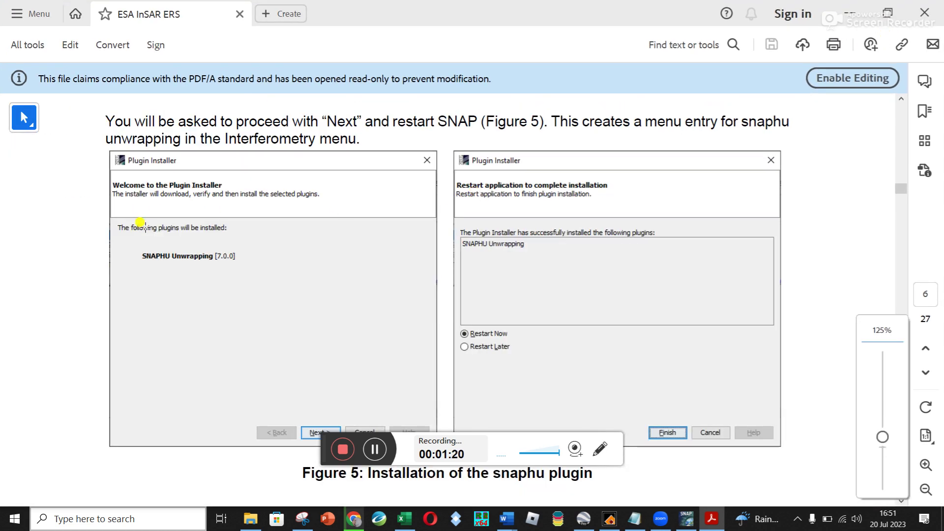
scroll(167, 245, "down", 1)
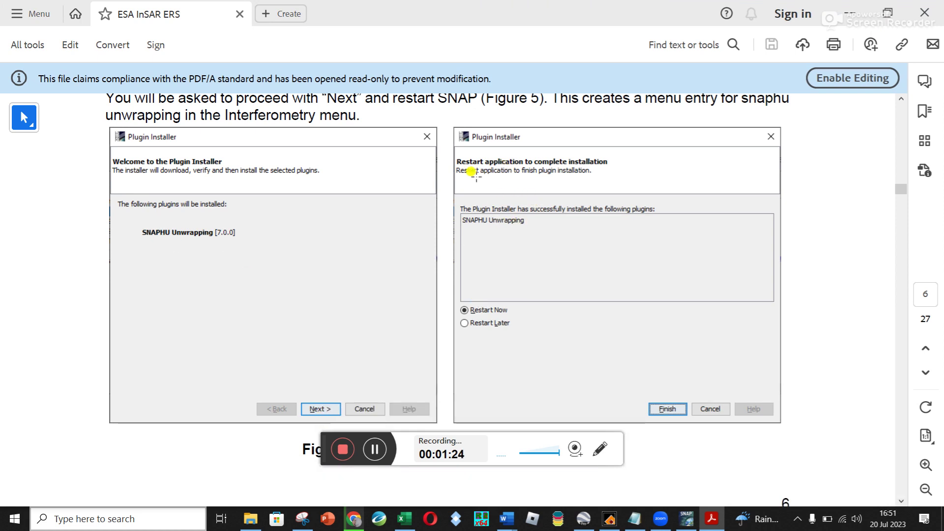
scroll(645, 394, "down", 15)
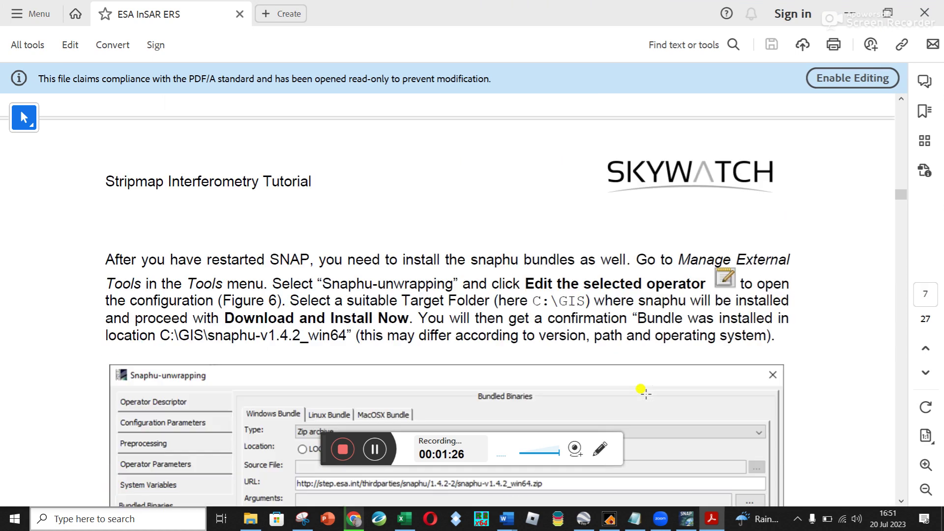
scroll(645, 392, "down", 5)
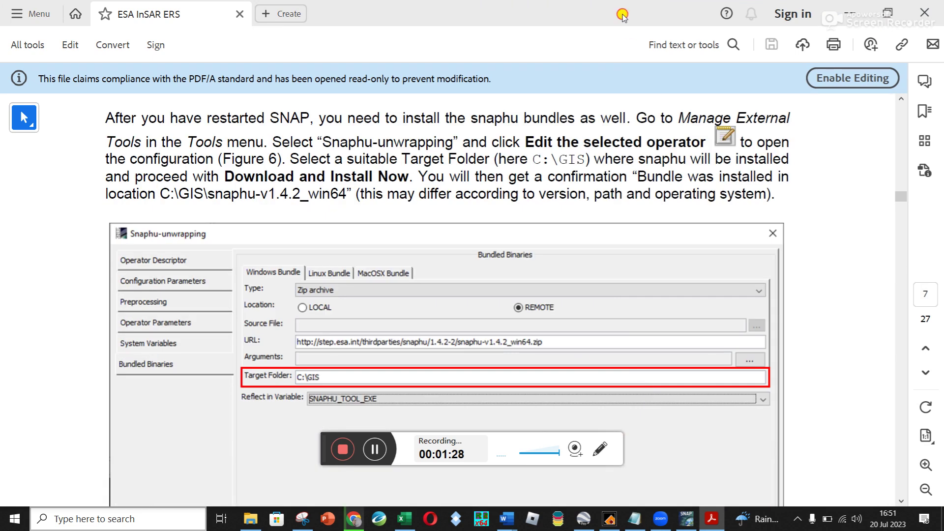
left_click_drag(622, 15, 942, 78)
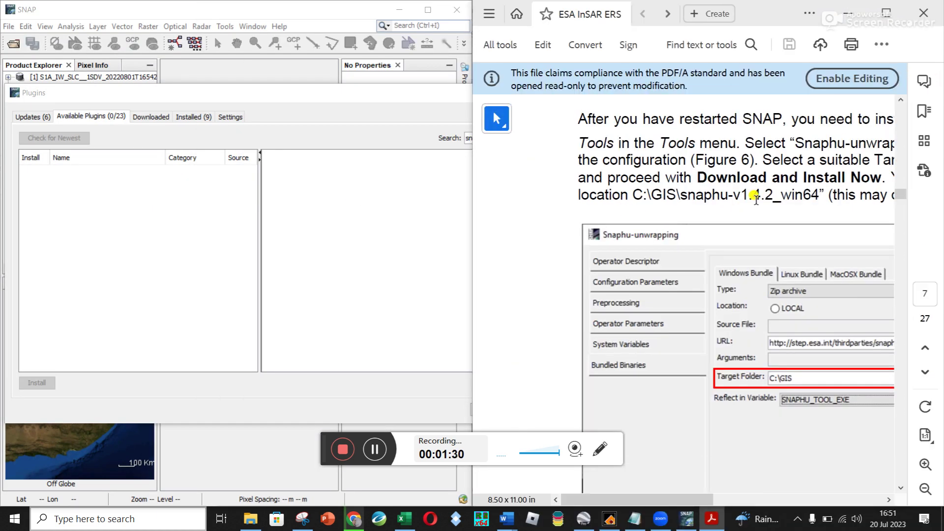
key("ctrl+0")
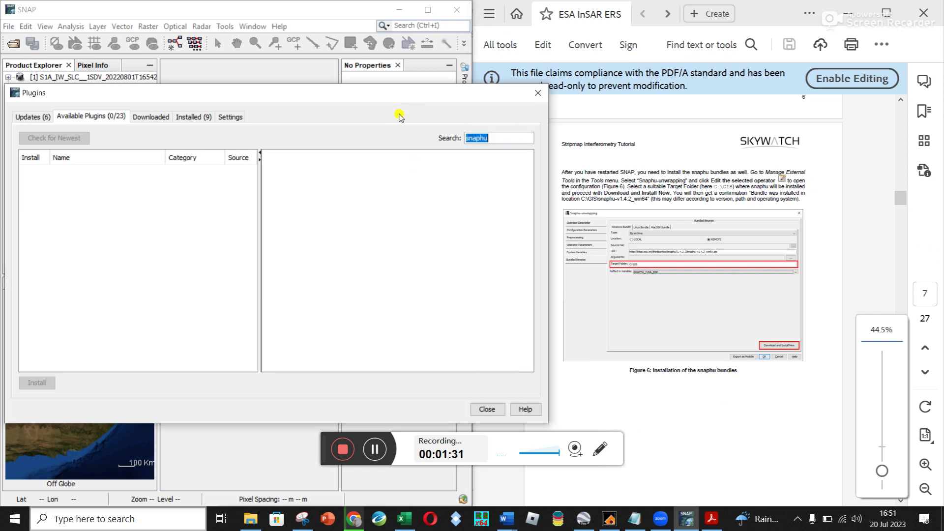
Close the Plugins window and select the Snaphu-unwrapping adapter in Manage External Tools
left_click(541, 95)
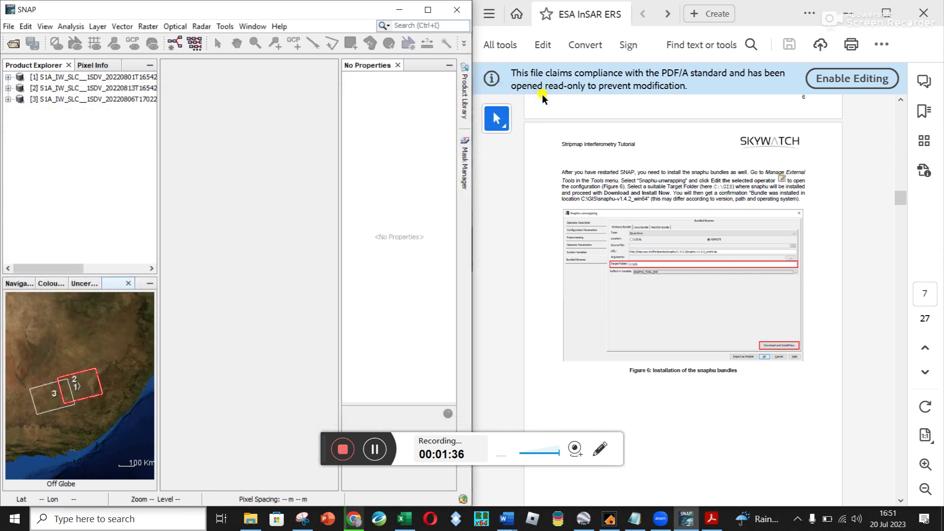
left_click(226, 27)
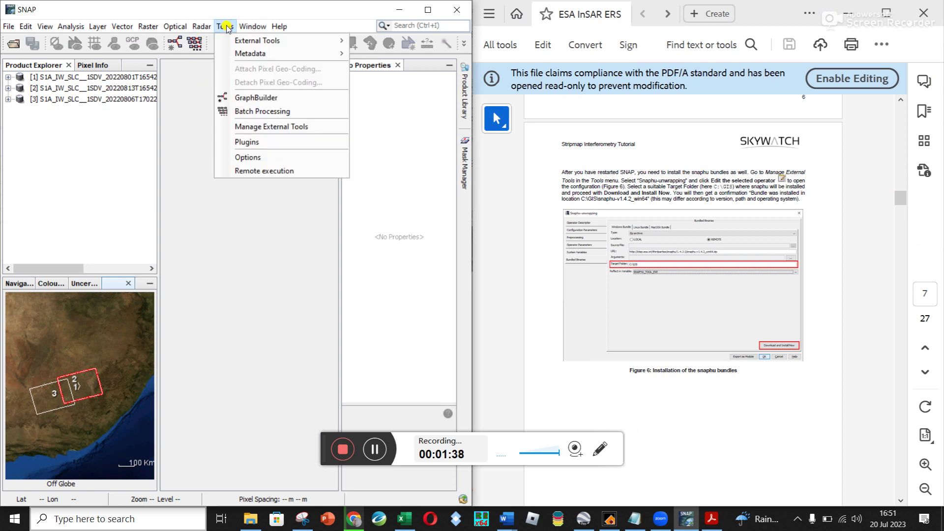
left_click(280, 129)
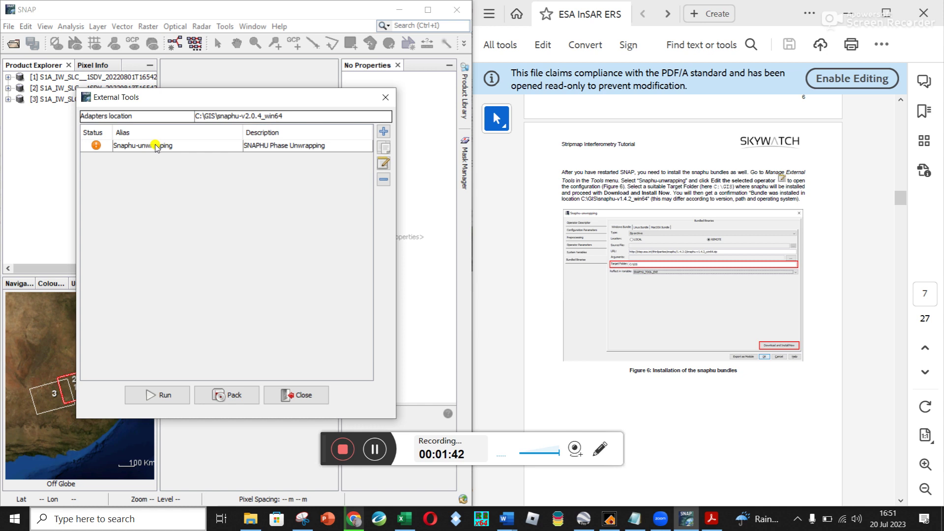
left_click(155, 146)
Edit Snaphu-unwrapping and view its bundled snaphu-v2.0.4_win64.zip targeting $USERPROFILE/.snap/auxdata
left_click(385, 164)
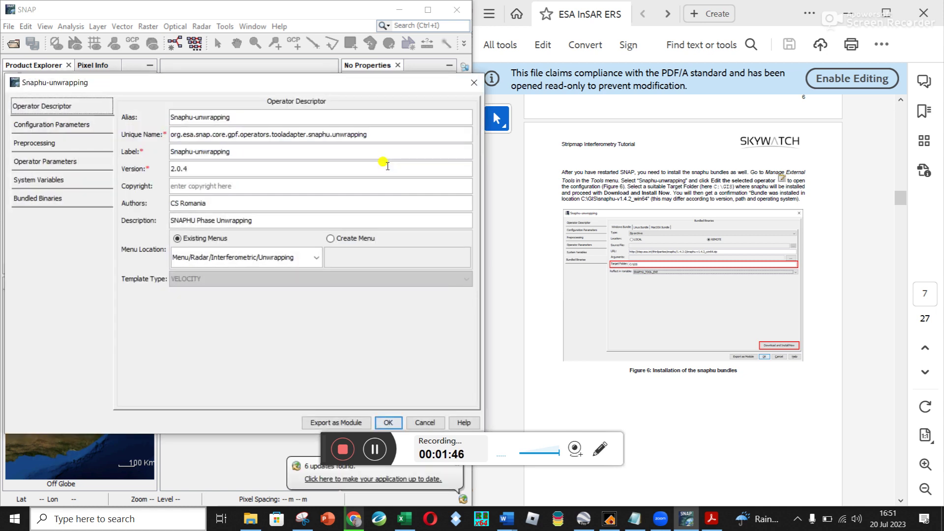
left_click(49, 199)
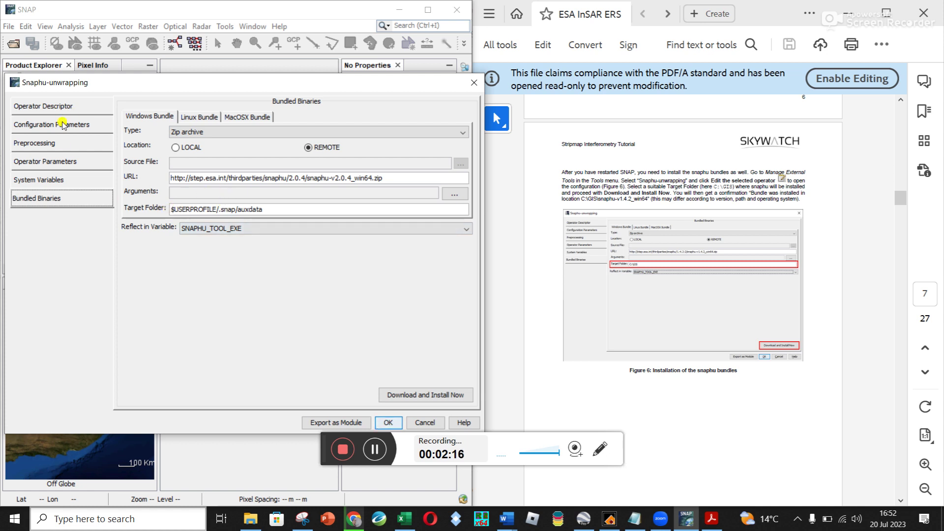
Browse each Snaphu-unwrapping settings page and enlarge the configuration window
left_click(53, 124)
left_click(59, 107)
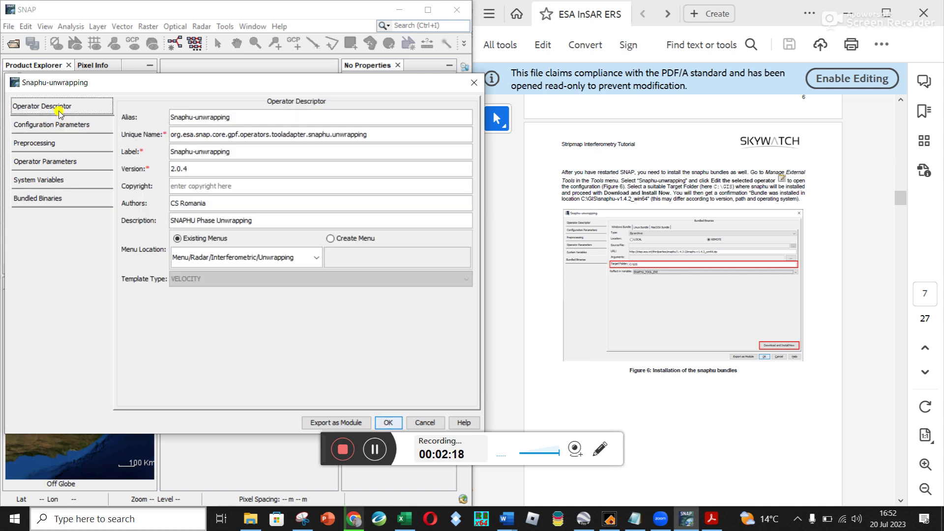
left_click(47, 164)
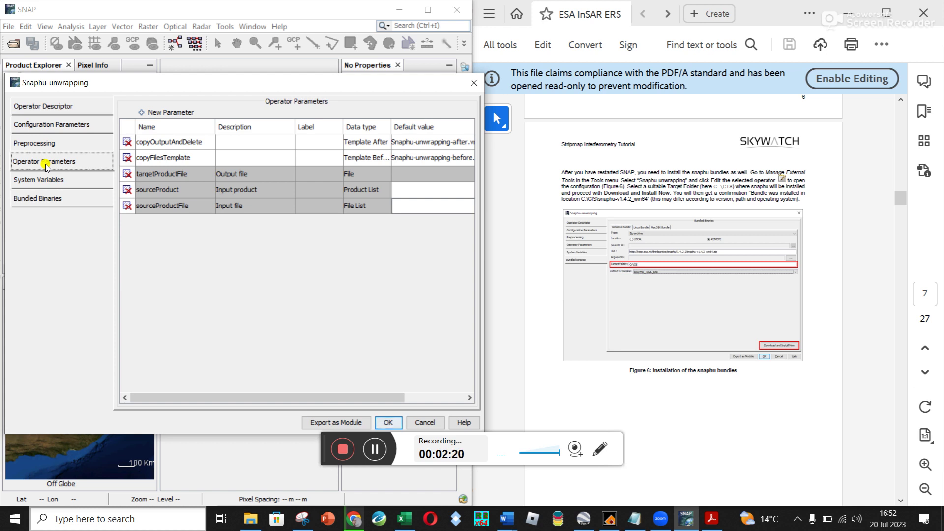
left_click(42, 187)
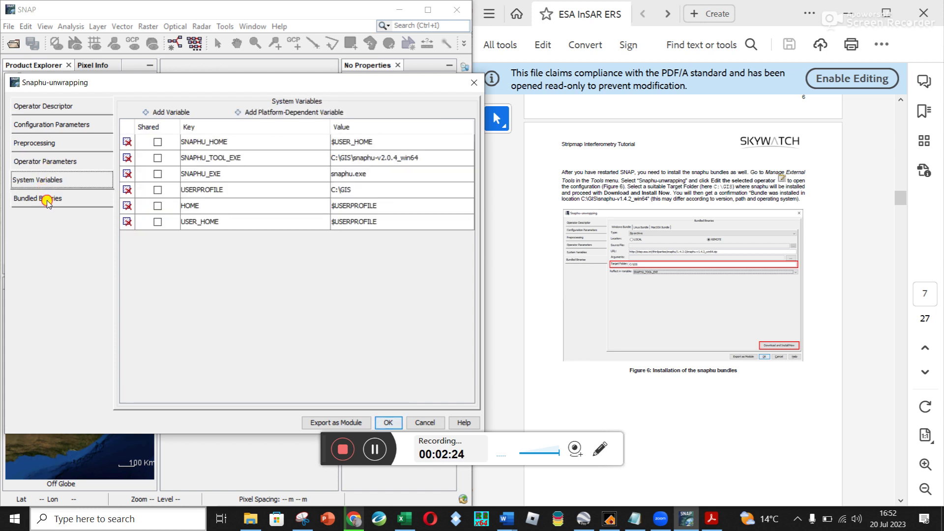
left_click(46, 202)
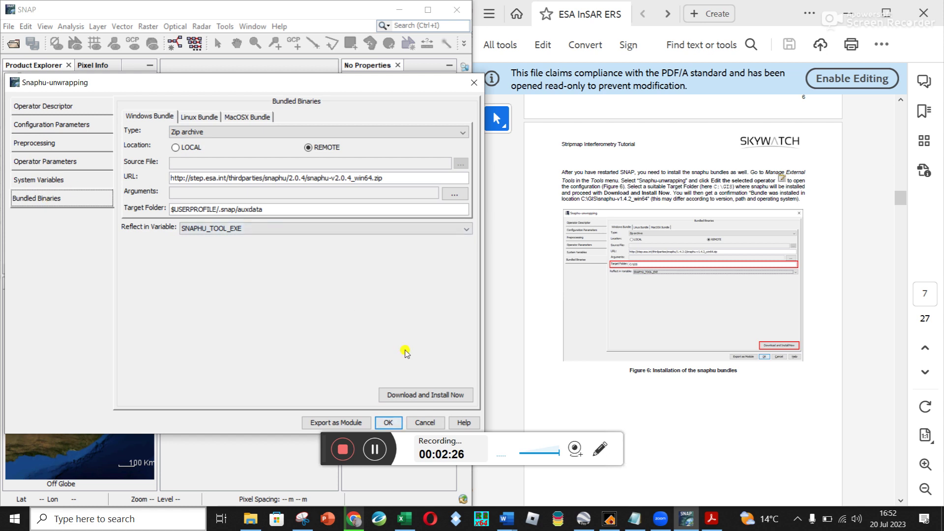
left_click_drag(485, 72, 621, 32)
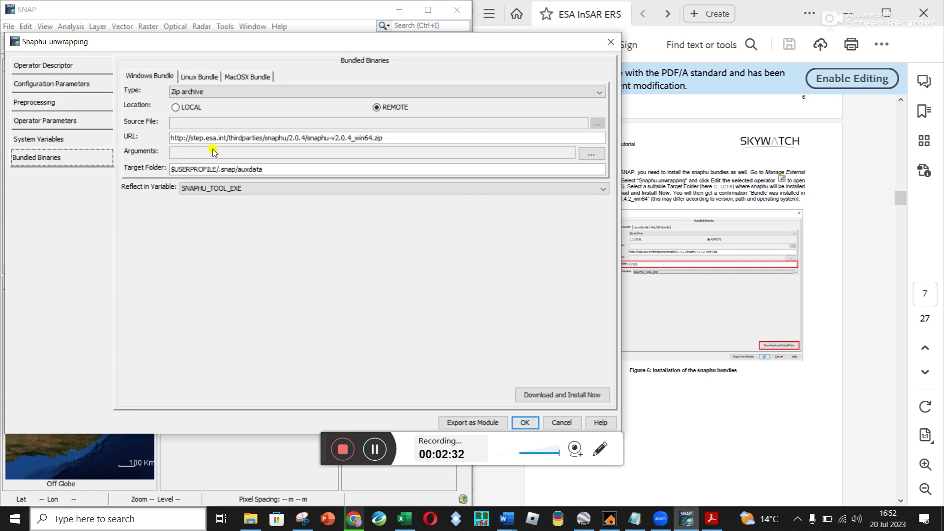
Compare the Target Folder path with the system variables, where USERPROFILE is C:\GIS
left_click(171, 169)
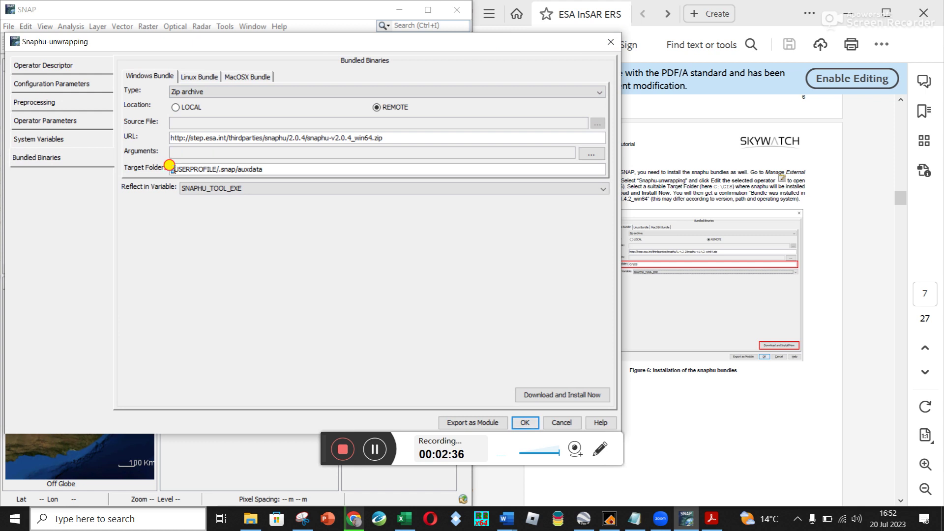
left_click_drag(172, 166, 272, 170)
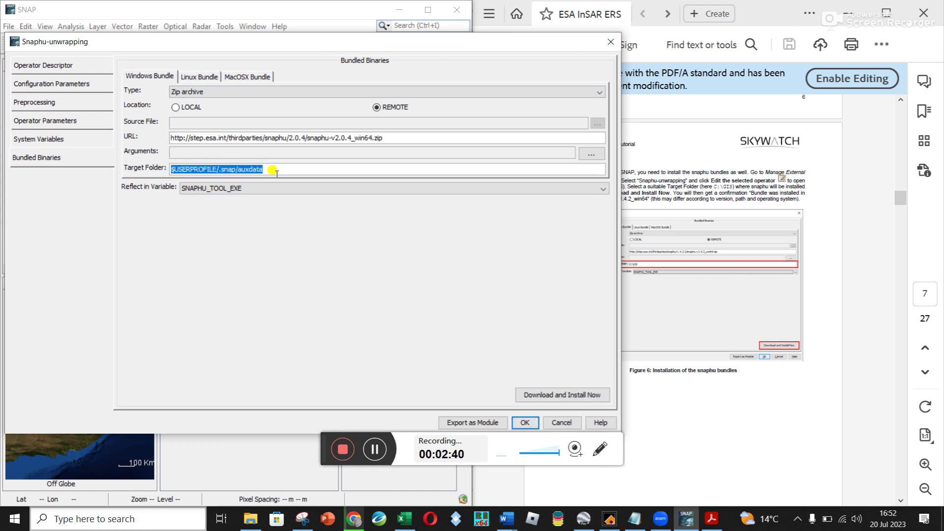
left_click(36, 140)
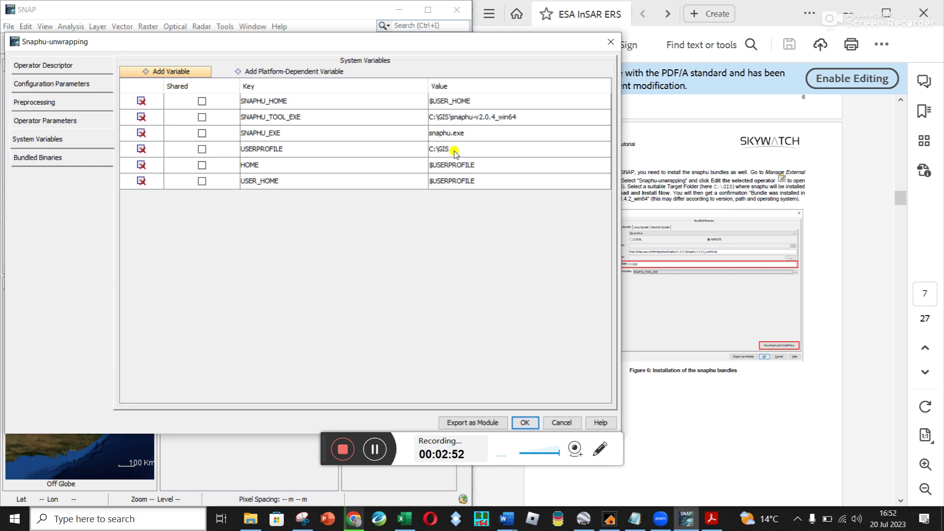
left_click(43, 159)
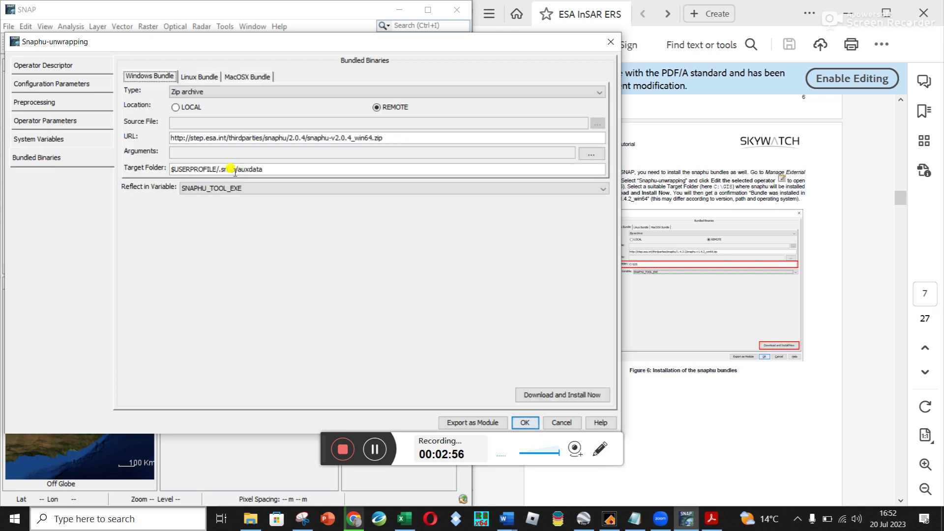
left_click(31, 142)
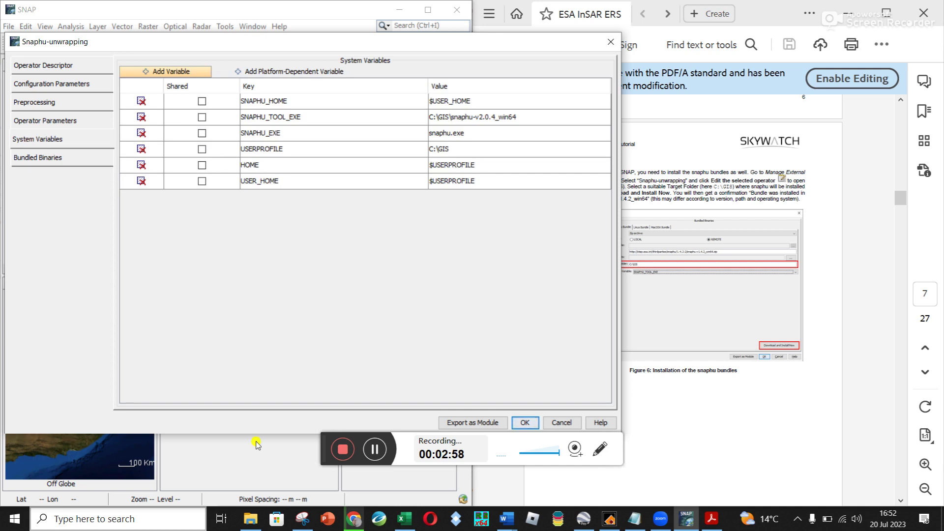
left_click(249, 526)
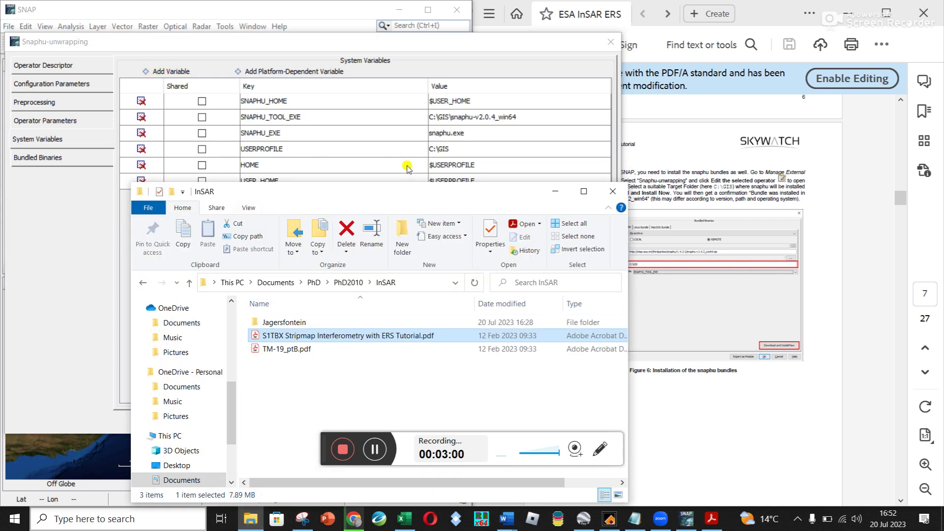
Maximize File Explorer, confirm C:\GIS holds snaphu-v2.0.4_win64, then minimize it
double_click(584, 195)
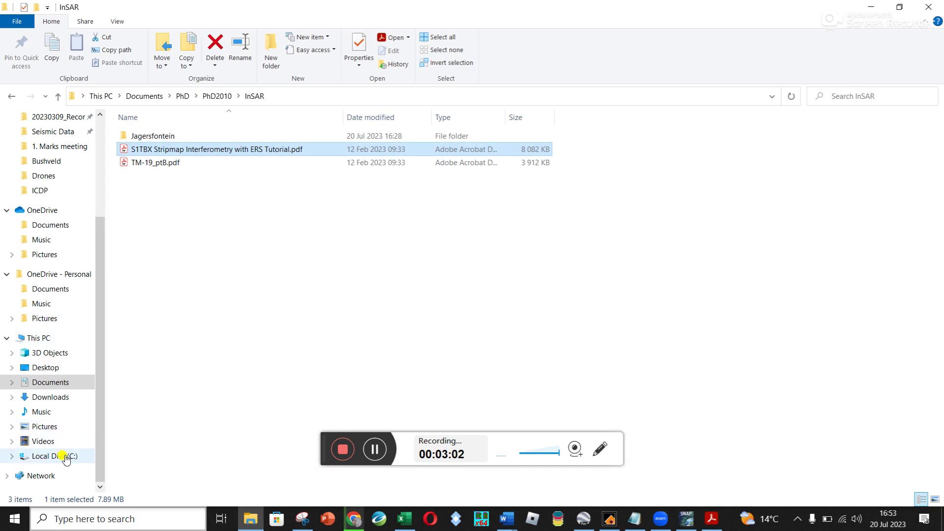
left_click(65, 456)
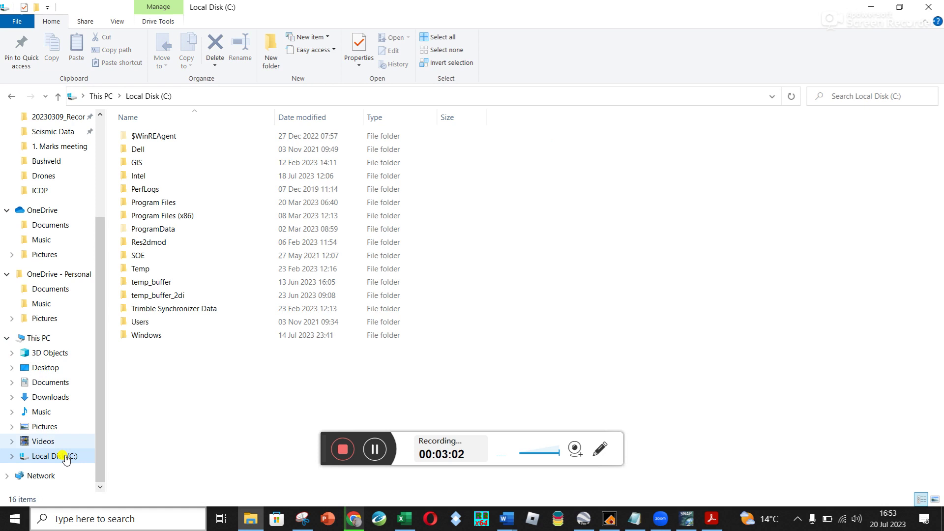
double_click(165, 164)
left_click(166, 165)
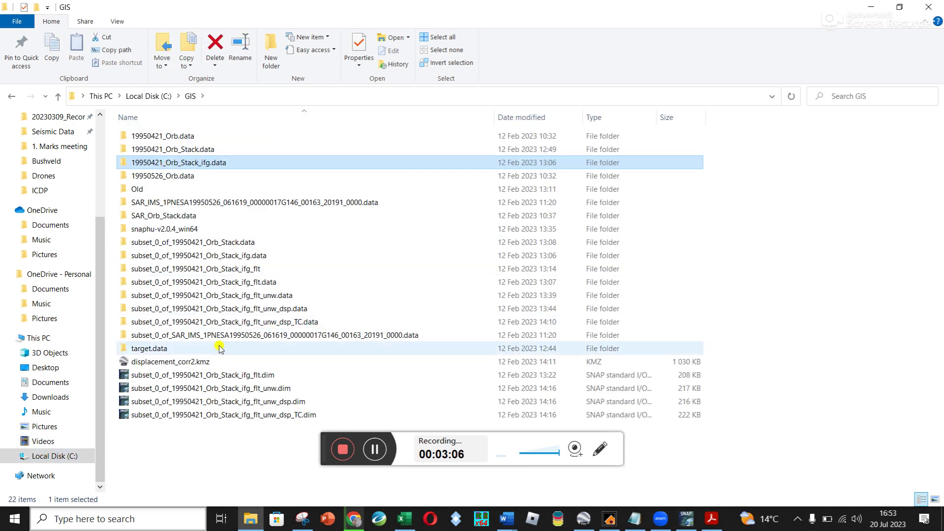
mouse_move(352, 205)
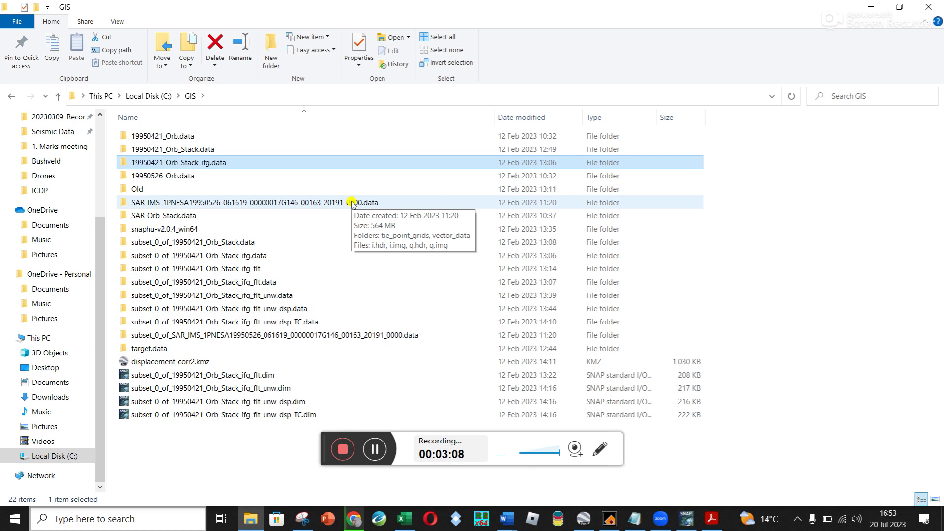
left_click(871, 7)
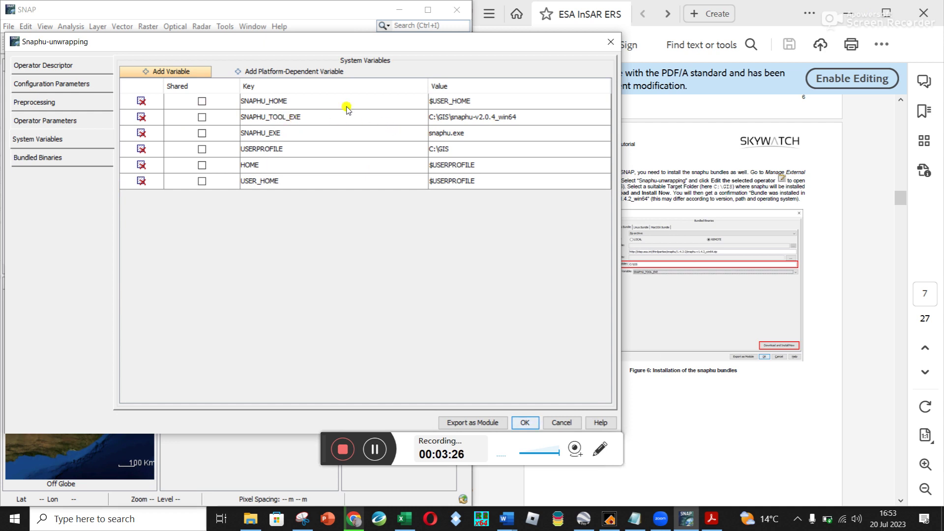
Cancel the Snaphu-unwrapping editor without changes and close the External Tools list
left_click(82, 158)
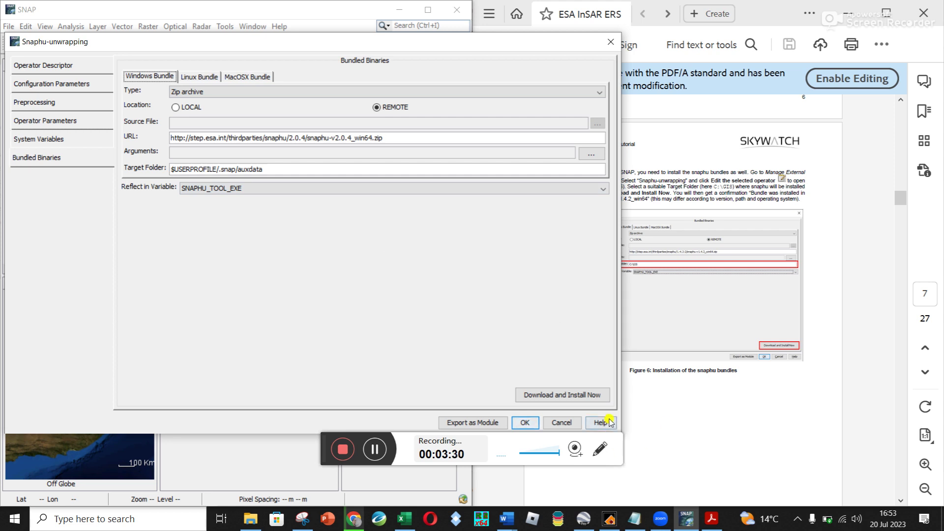
left_click(562, 423)
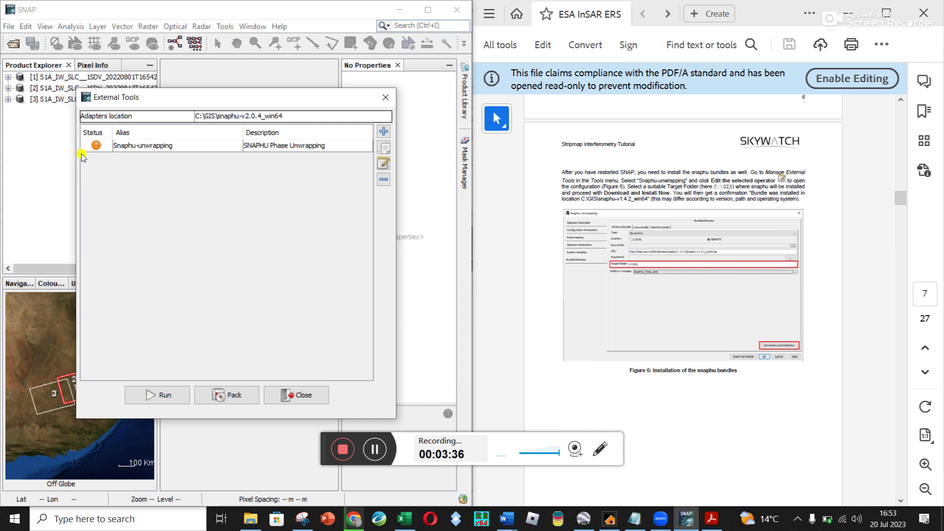
mouse_move(96, 150)
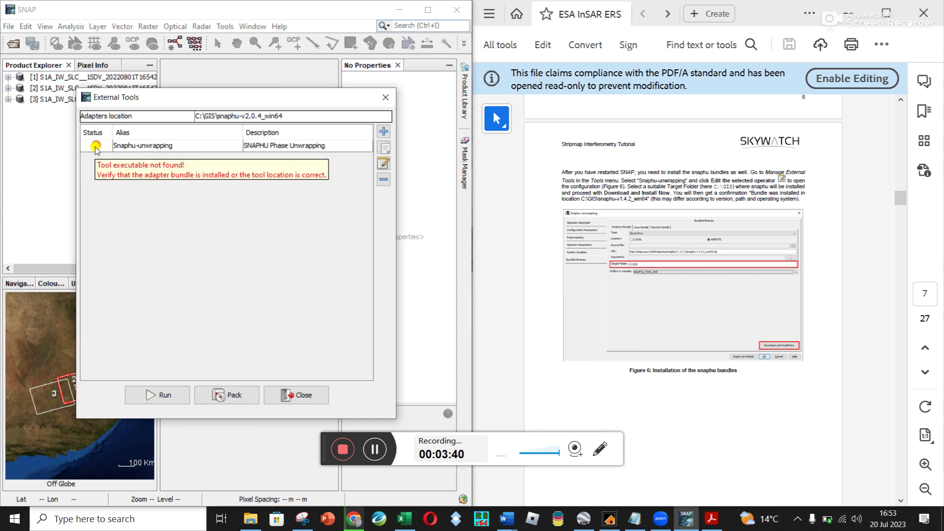
left_click(382, 101)
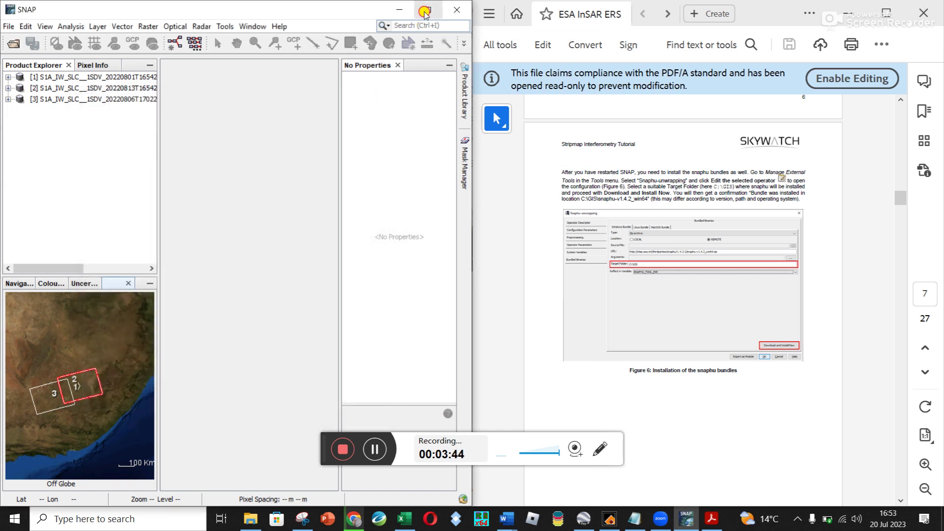
Maximize the SNAP window and start File > Open Product
left_click(426, 11)
left_click(7, 23)
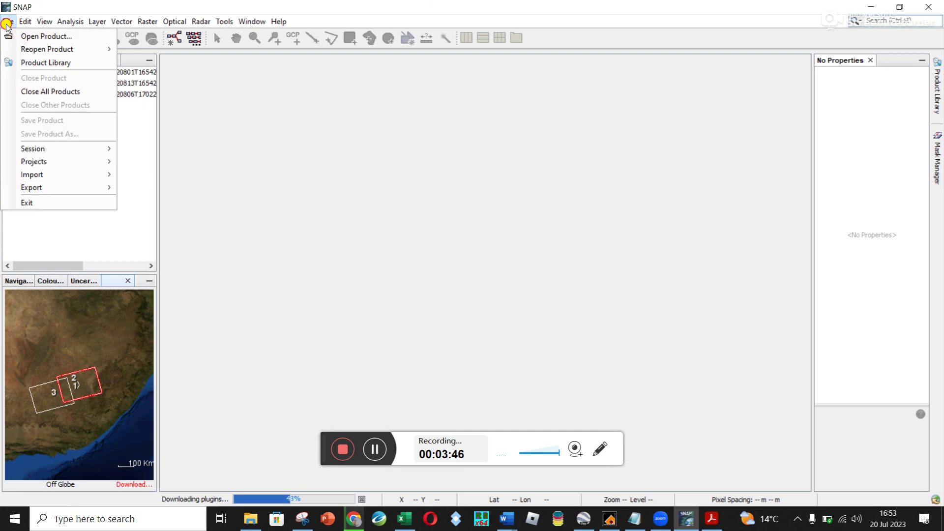
left_click(24, 36)
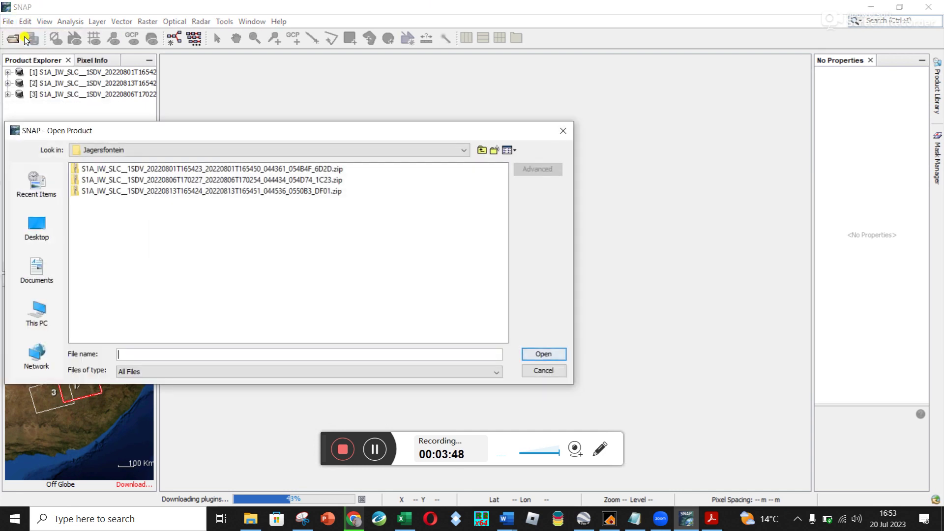
Browse to Documents > PhD > PhD2010 > InSAR > Jagersfontein, then bring Chrome forward
left_click(40, 280)
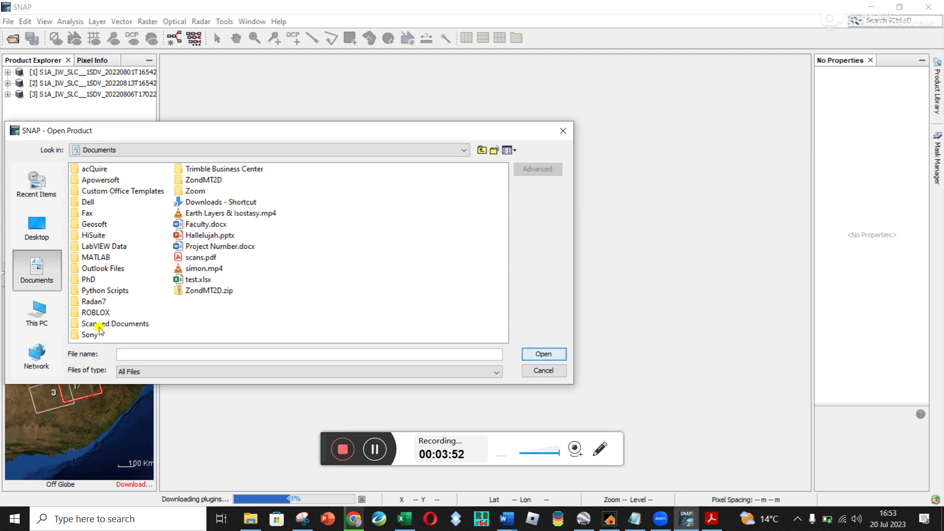
double_click(89, 284)
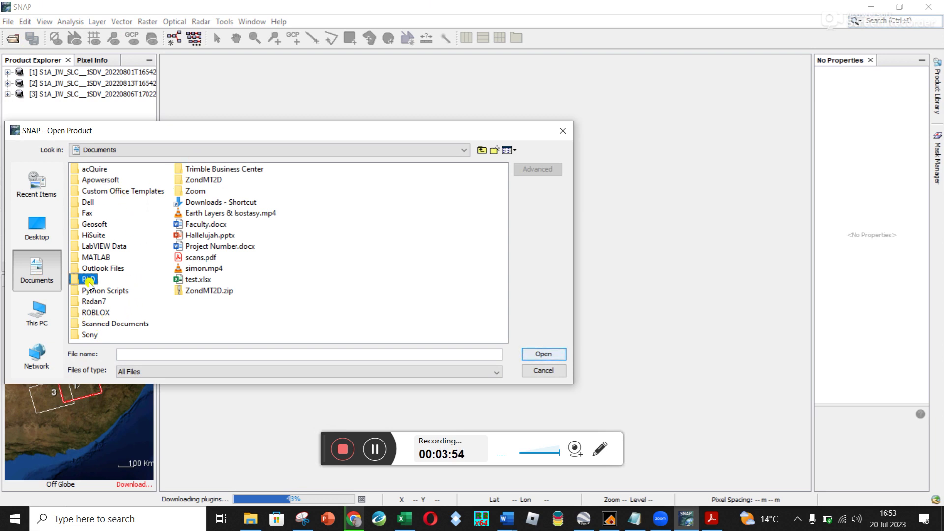
double_click(107, 206)
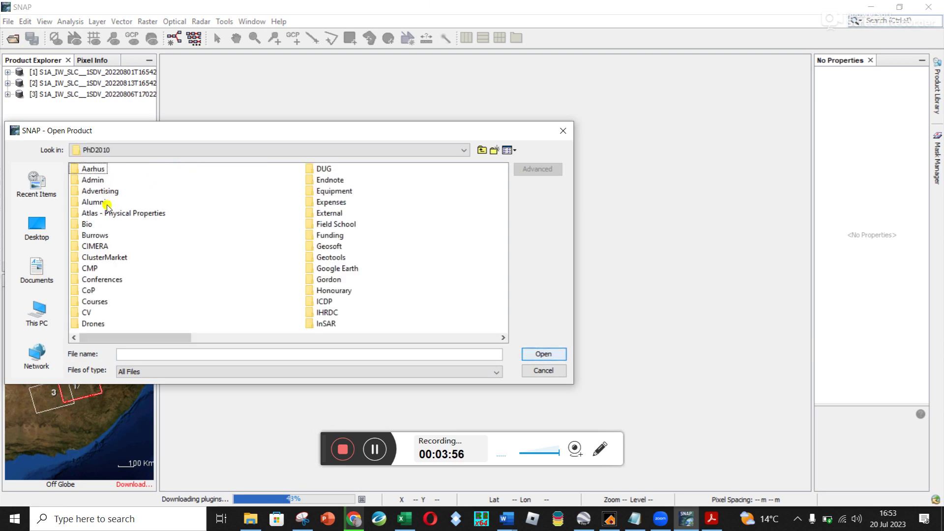
scroll(107, 205, "down", 1)
left_click(297, 324)
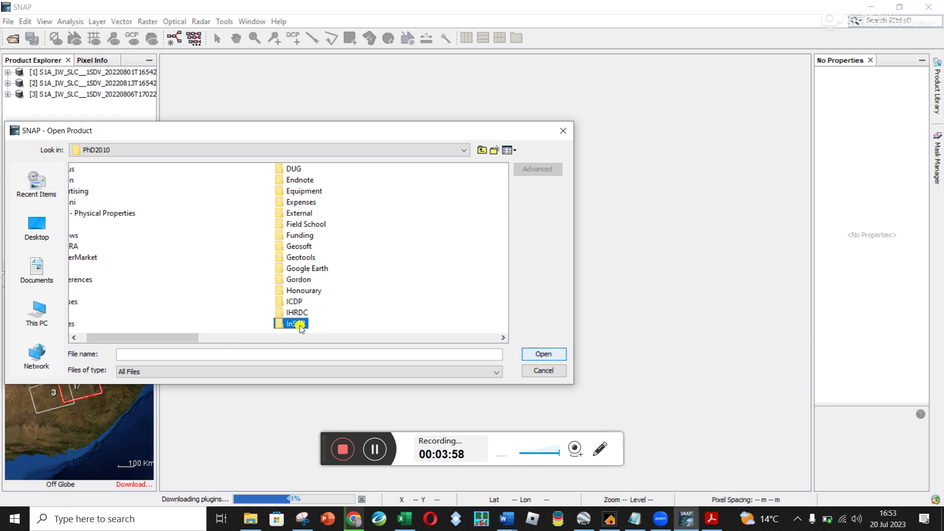
double_click(297, 325)
double_click(103, 168)
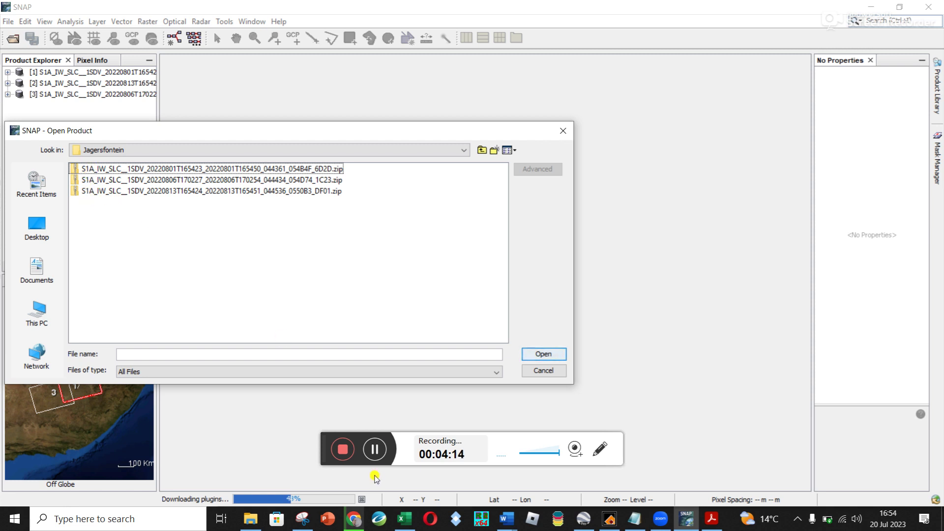
left_click(354, 522)
Check the Sentinel-1 Satellite Platform list in the Hub's Advanced Search, then minimize Chrome
left_click(585, 4)
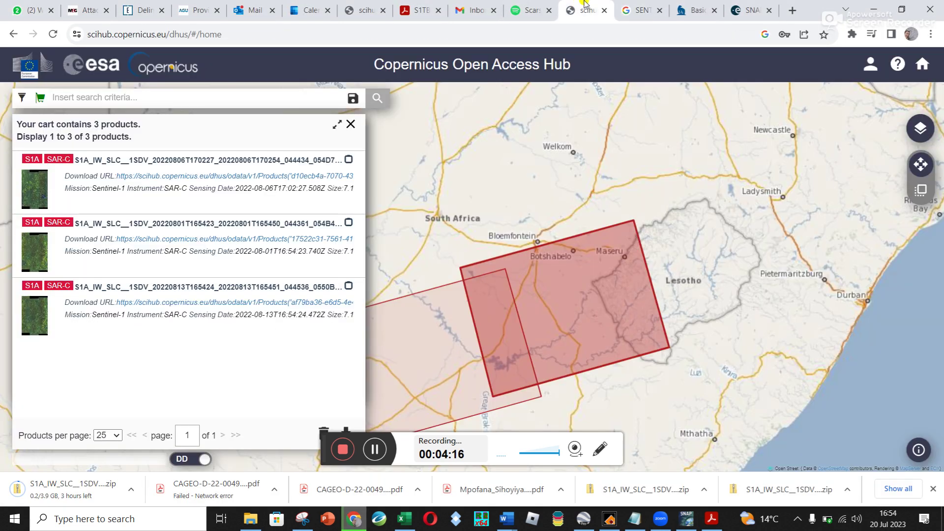
left_click(22, 98)
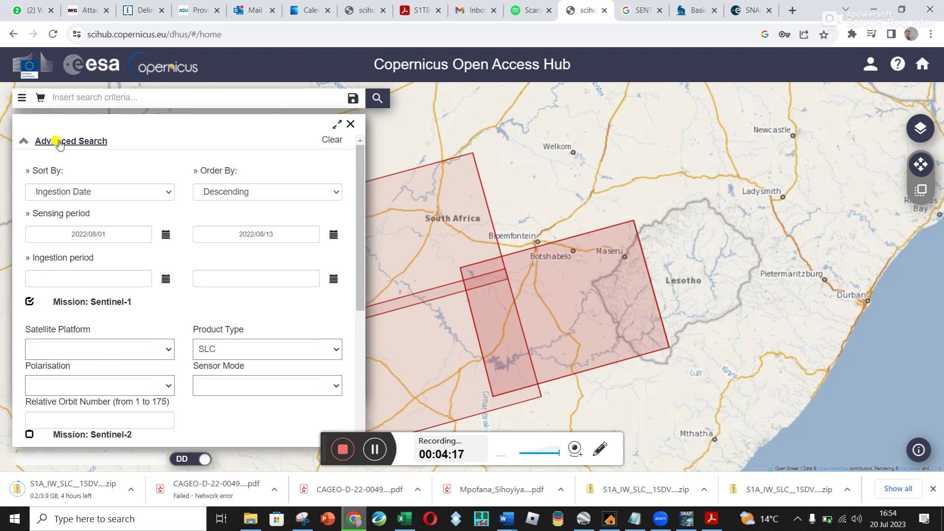
scroll(110, 308, "down", 3)
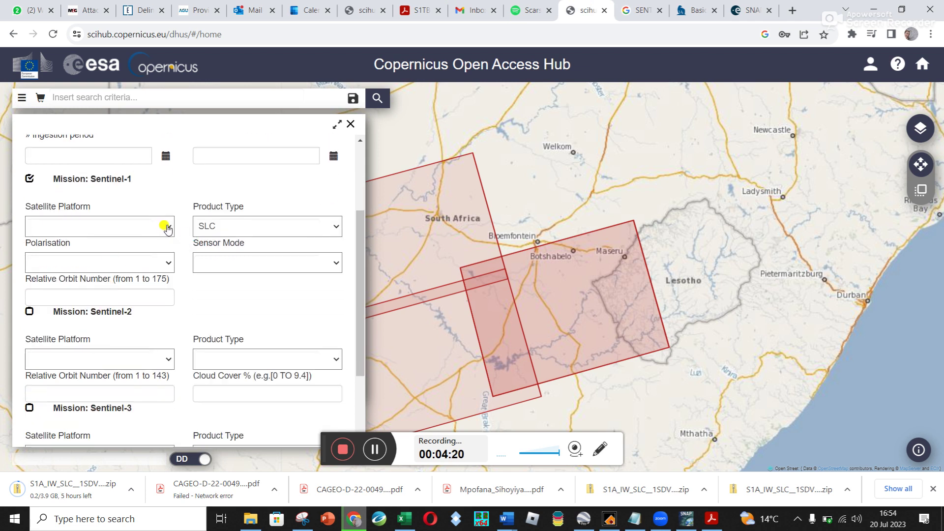
left_click(167, 228)
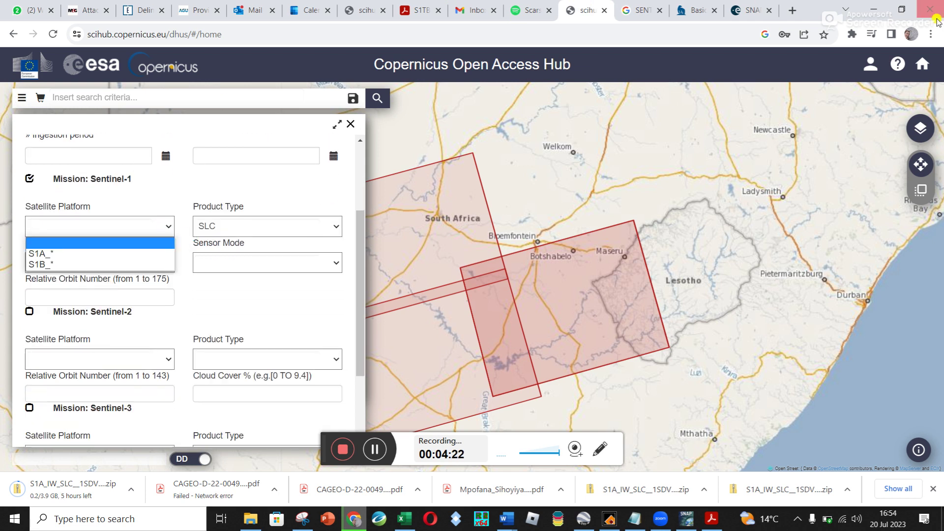
left_click(874, 9)
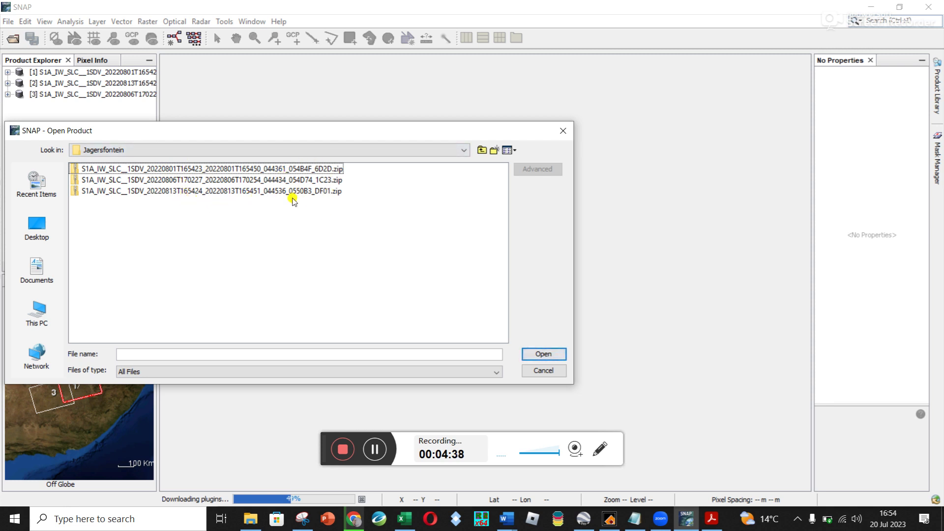
Open all three Sentinel-1 IW SLC zip files at once and widen the left-hand panels
left_click(319, 169)
key("ctrl+a")
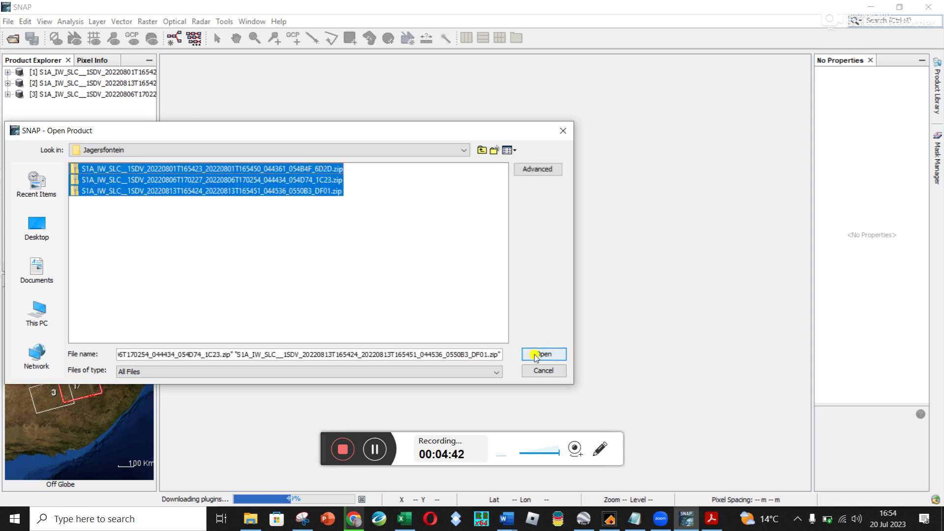
left_click(543, 371)
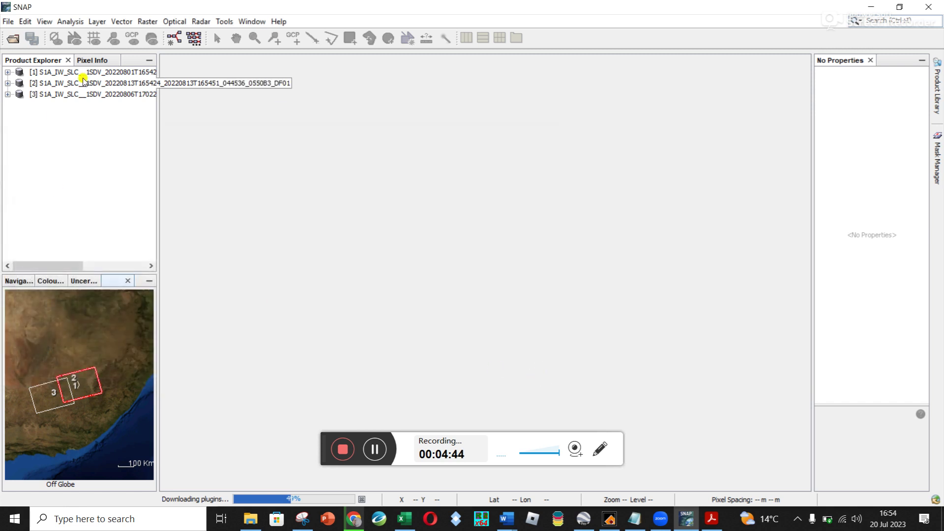
left_click_drag(158, 138, 266, 154)
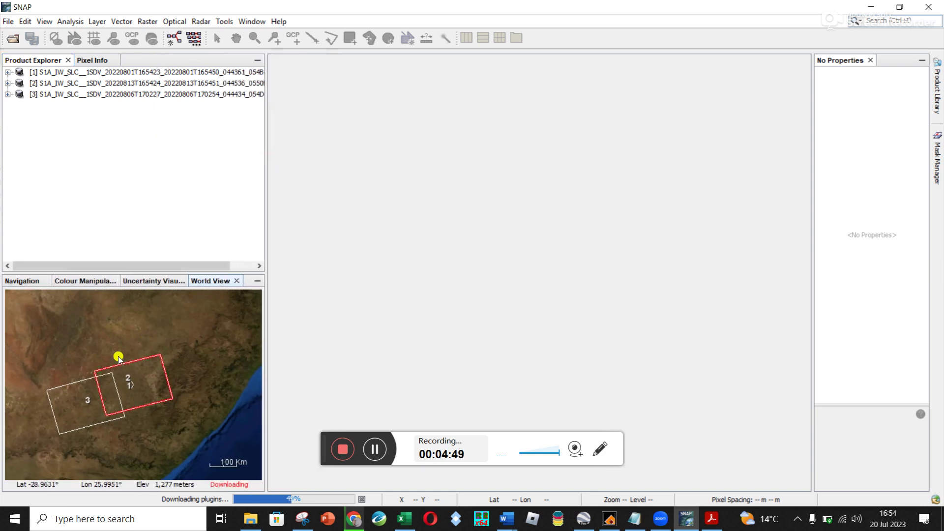
Add a World Map tool window via View > Tool Windows > World Map
left_click(225, 22)
mouse_move(52, 25)
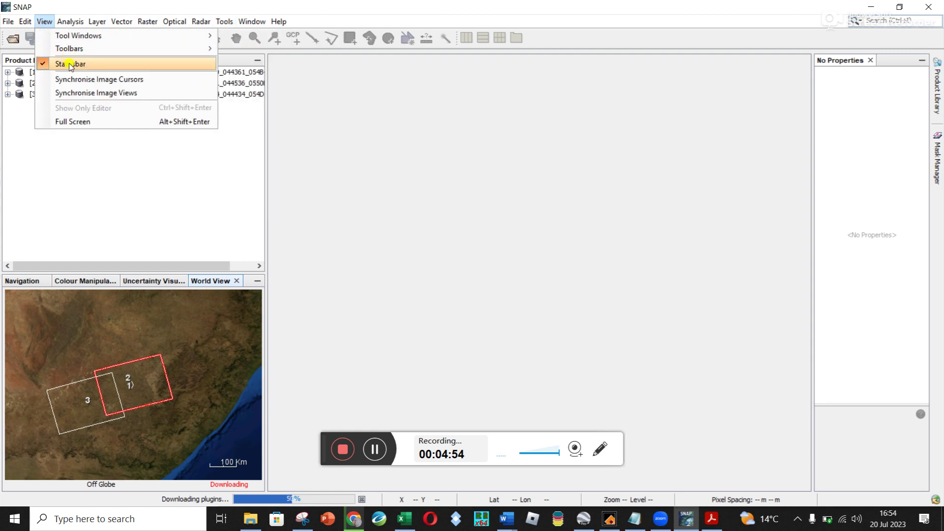
mouse_move(85, 50)
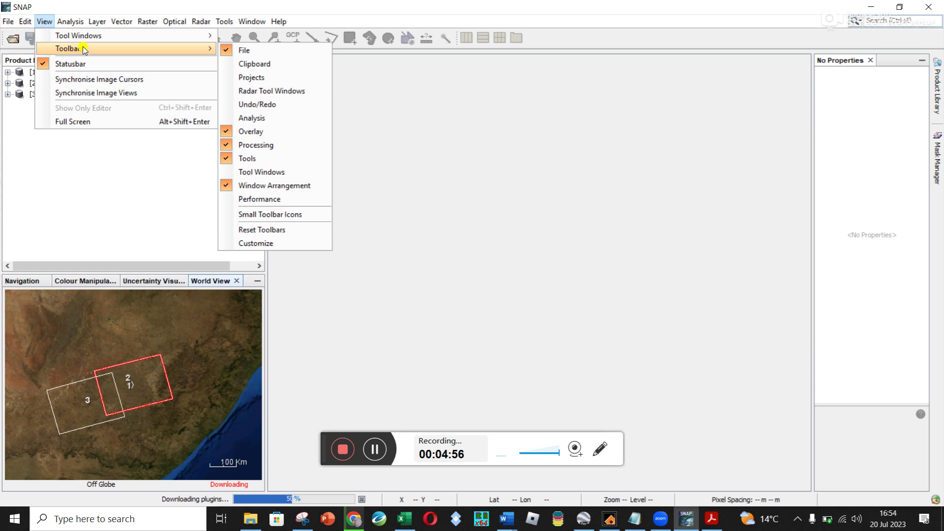
mouse_move(108, 31)
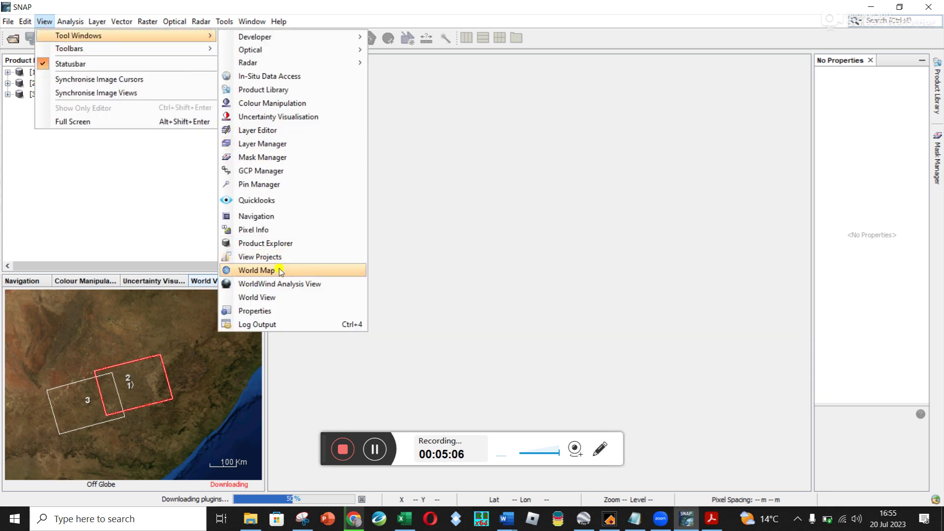
left_click(280, 271)
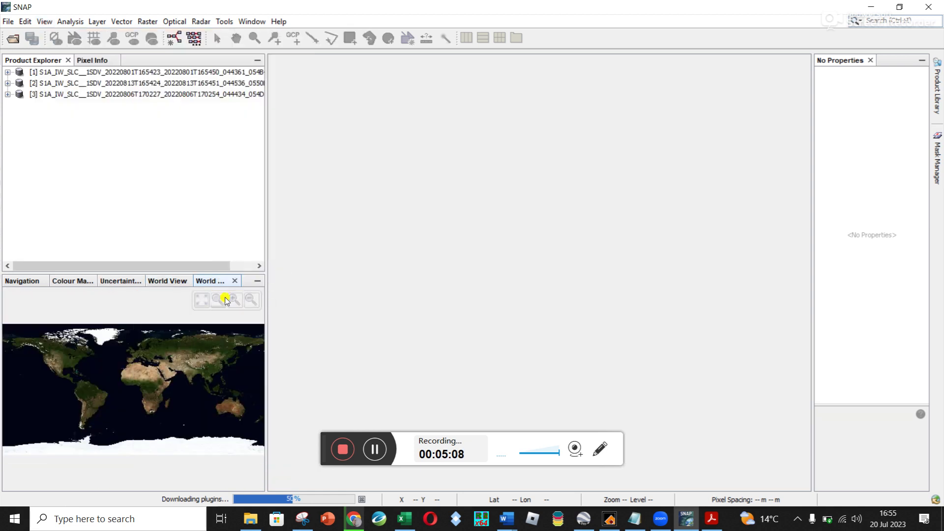
Return to the World View tab and expand product [1] in Product Explorer
left_click(169, 282)
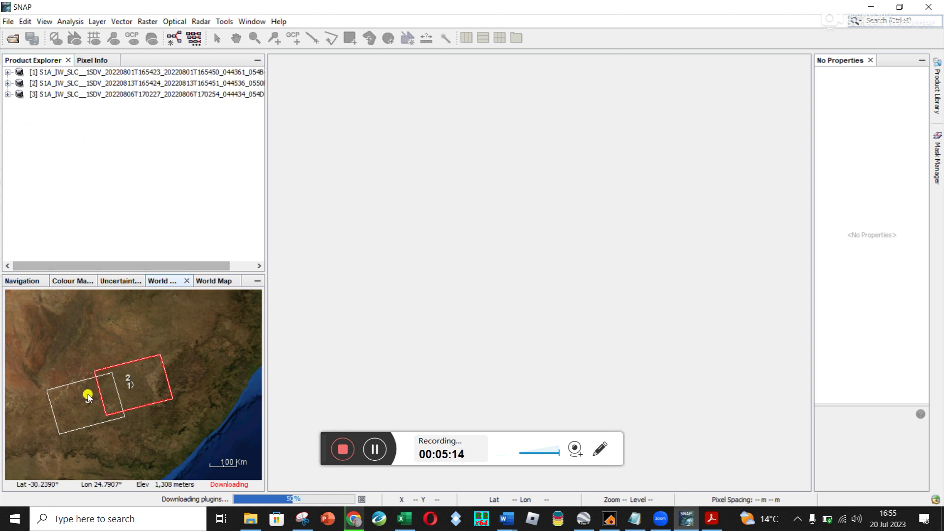
scroll(170, 429, "down", 4)
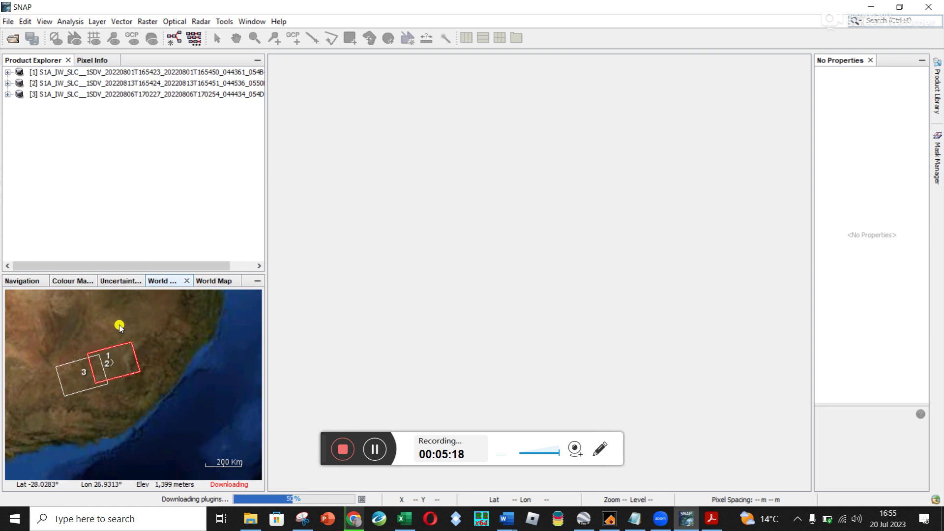
left_click(8, 73)
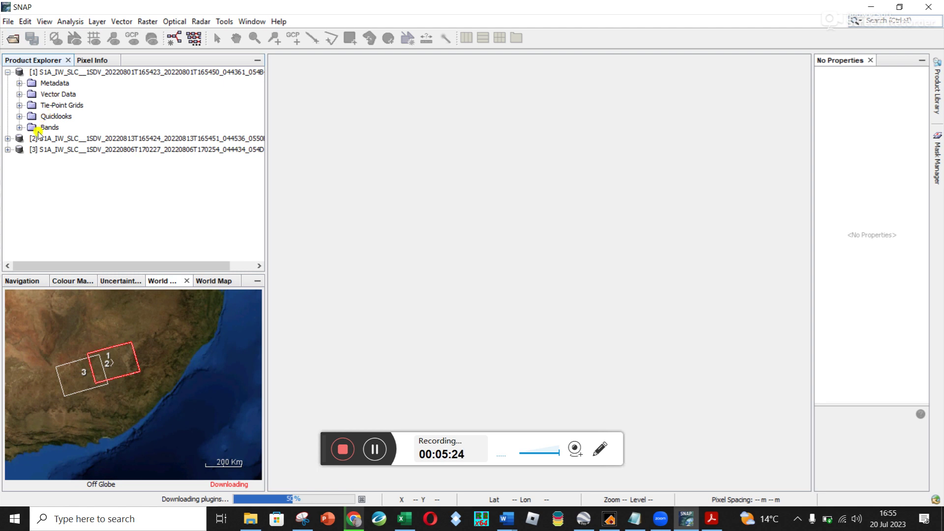
Expand product [1]'s Bands folder and display the Intensity_IW1_VV band as an image
left_click(19, 128)
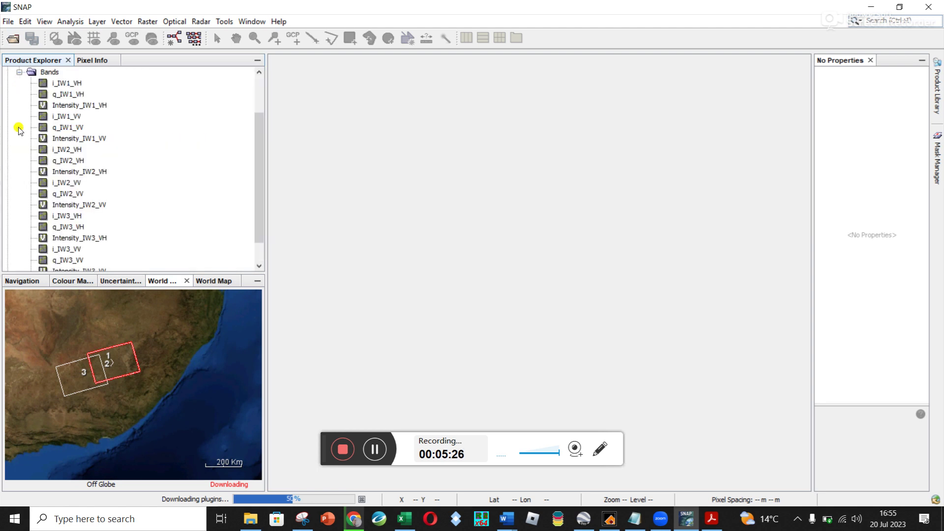
scroll(83, 147, "down", 1)
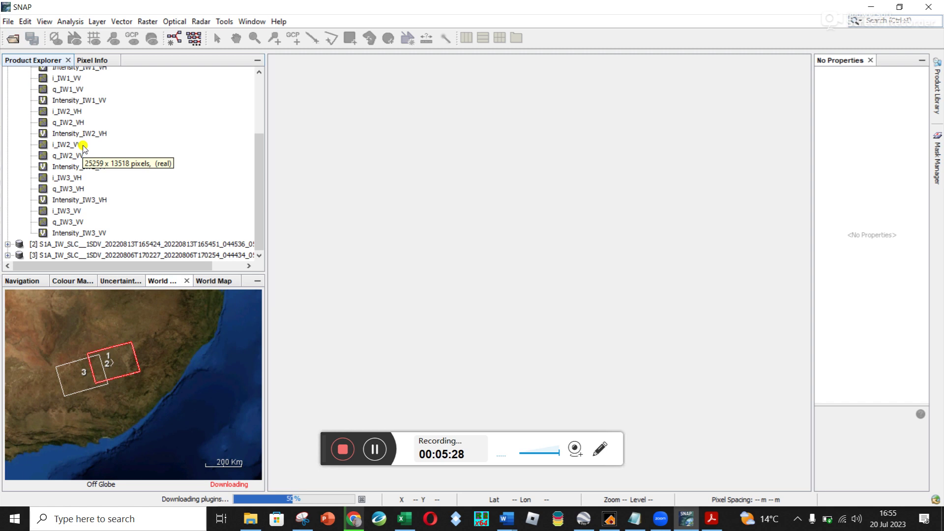
scroll(83, 147, "up", 3)
scroll(82, 147, "down", 1)
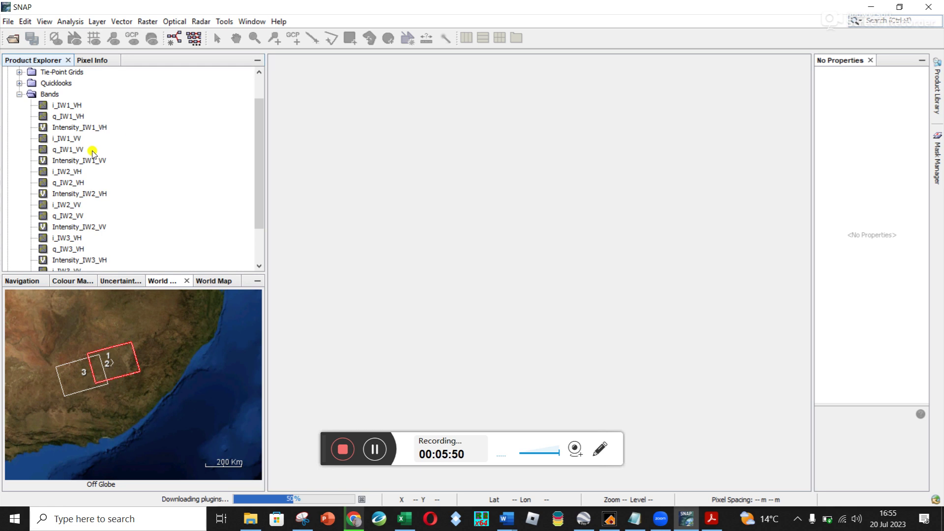
double_click(67, 161)
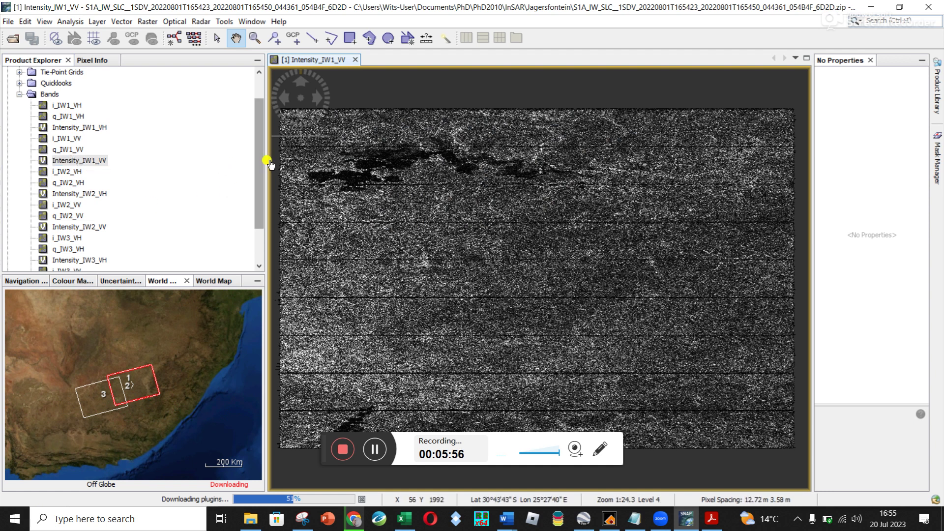
Expand product [1]'s Metadata folder and open its Abstracted_Metadata table
left_click_drag(261, 161, 265, 185)
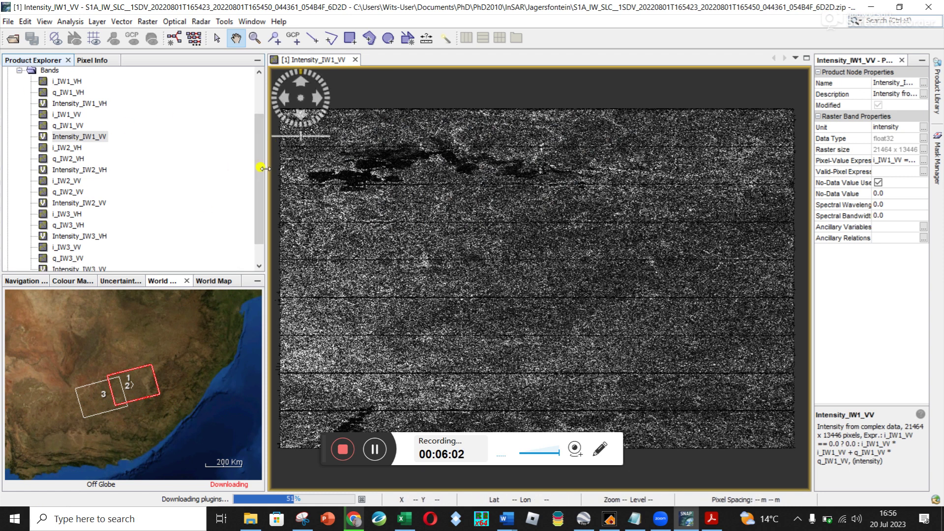
left_click_drag(261, 169, 274, 106)
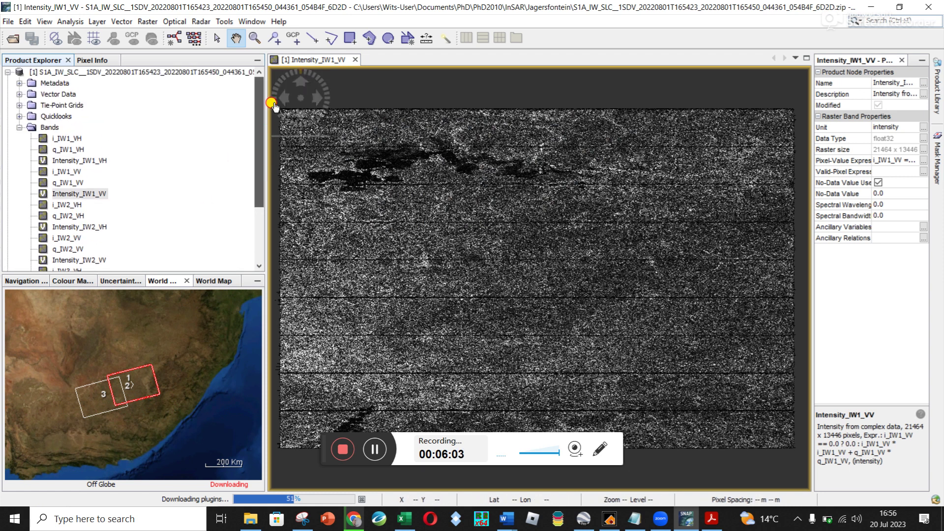
left_click(19, 83)
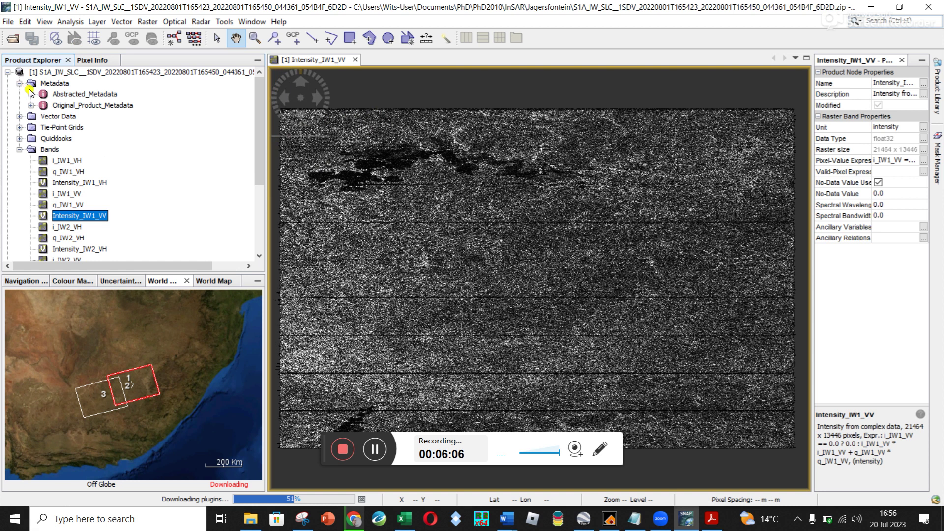
left_click(31, 95)
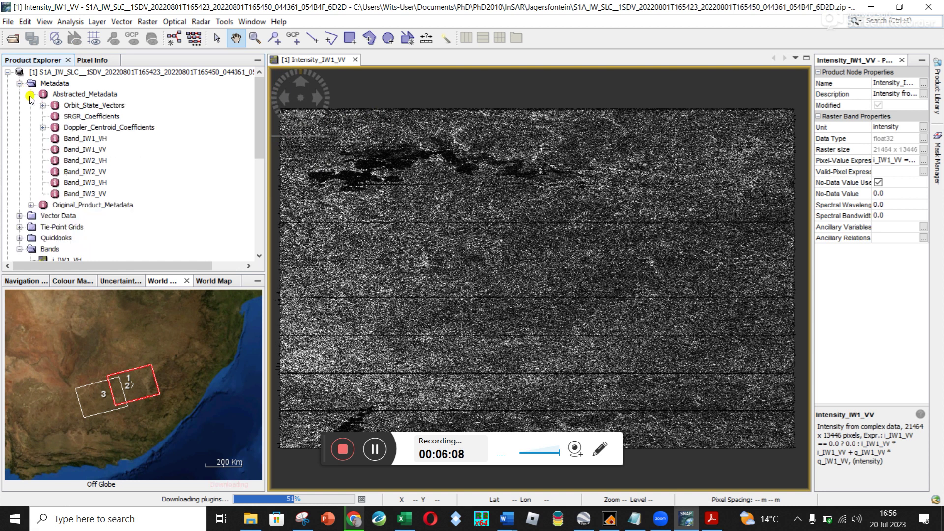
double_click(70, 95)
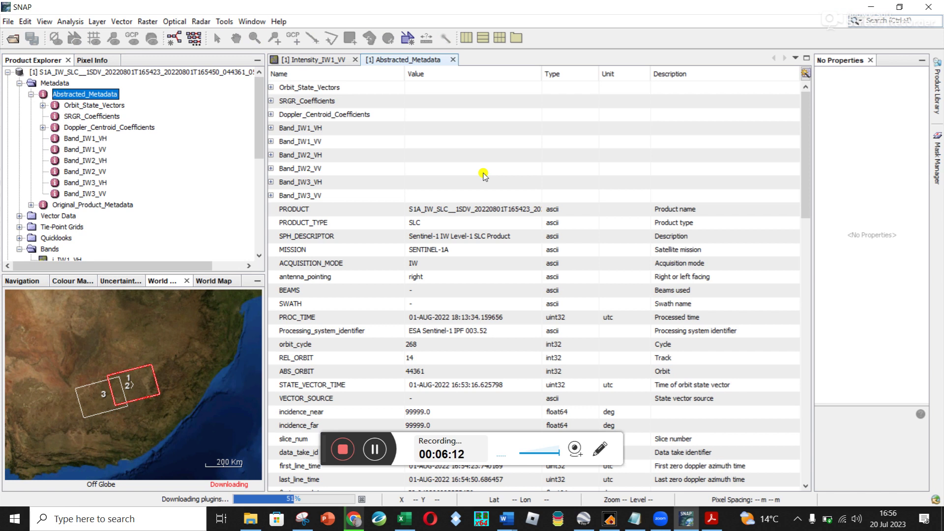
Scroll the metadata to range_spacing 2.33 m and azimuth_spacing 14.07 m, then bring Chrome forward
scroll(484, 177, "down", 8)
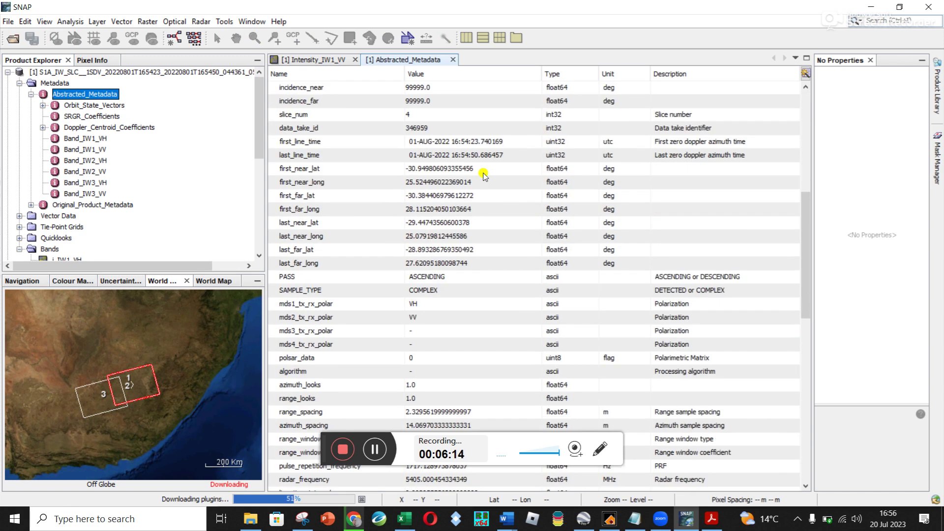
scroll(484, 176, "down", 5)
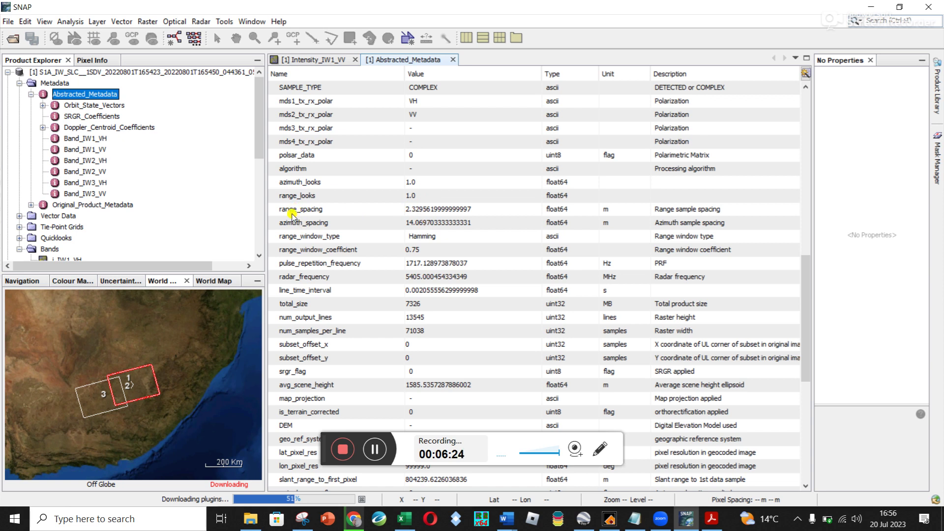
left_click(353, 519)
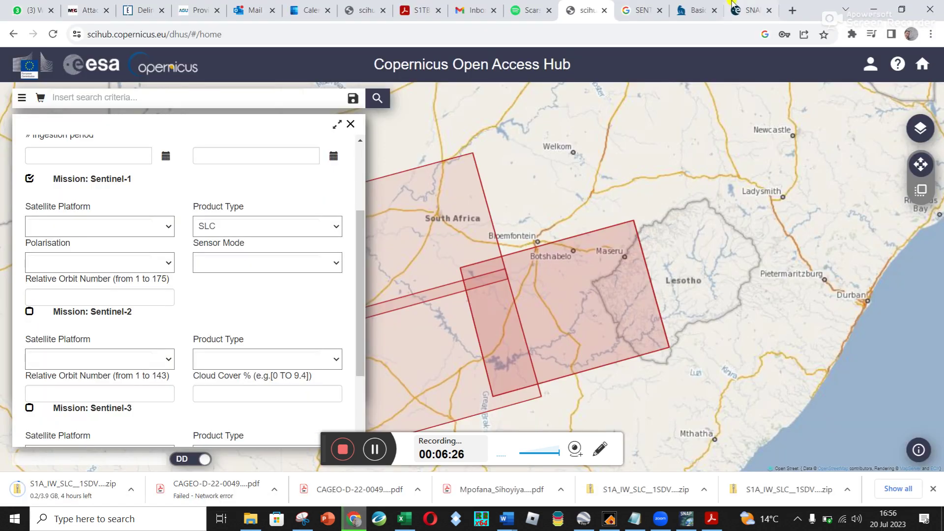
Consult the Google Images results and ASF Basic SAR page on SAR spacing, then minimize Chrome
left_click(643, 5)
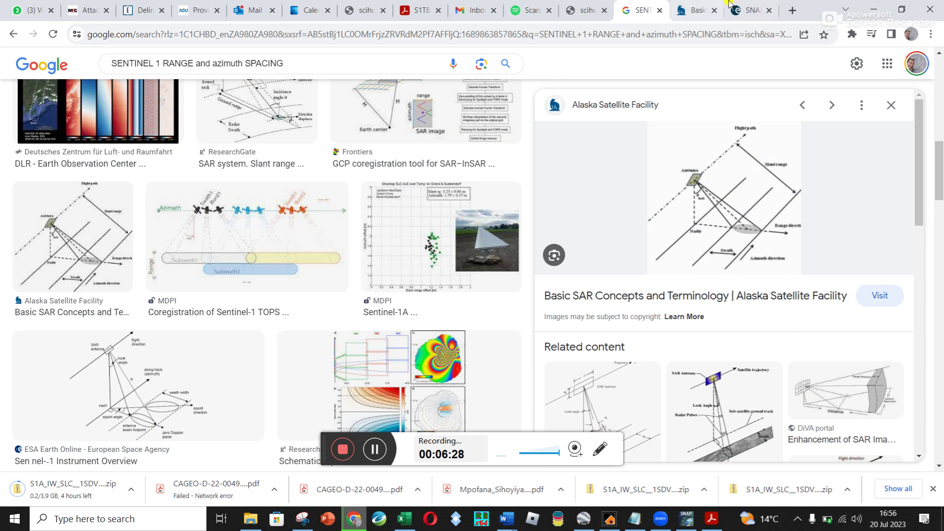
left_click(694, 4)
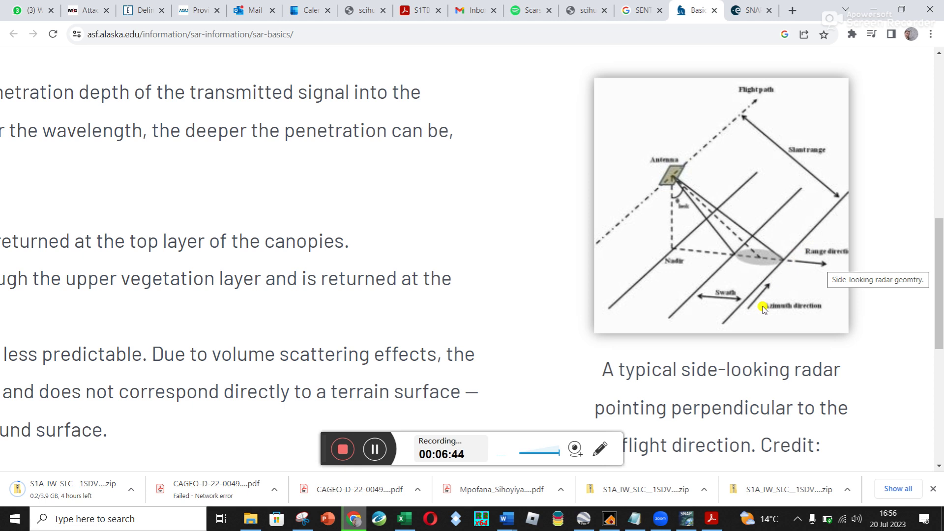
left_click(876, 8)
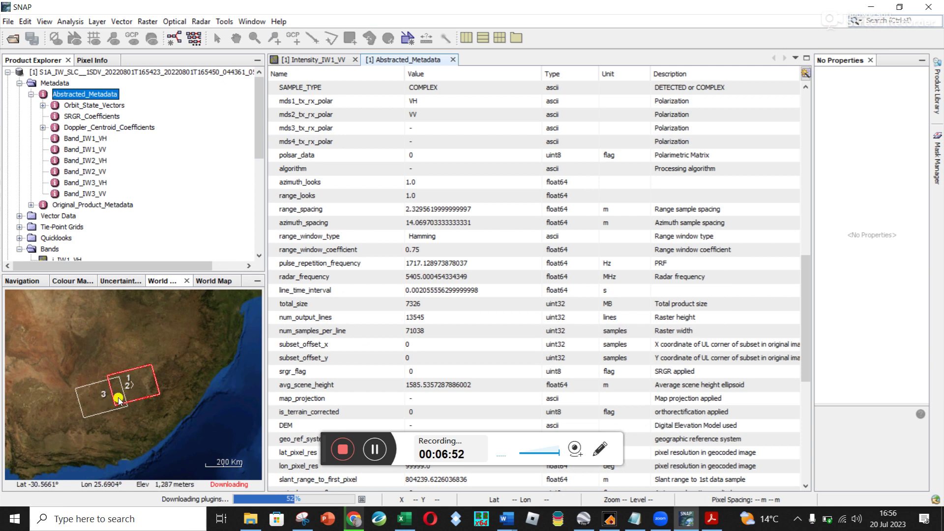
left_click(354, 520)
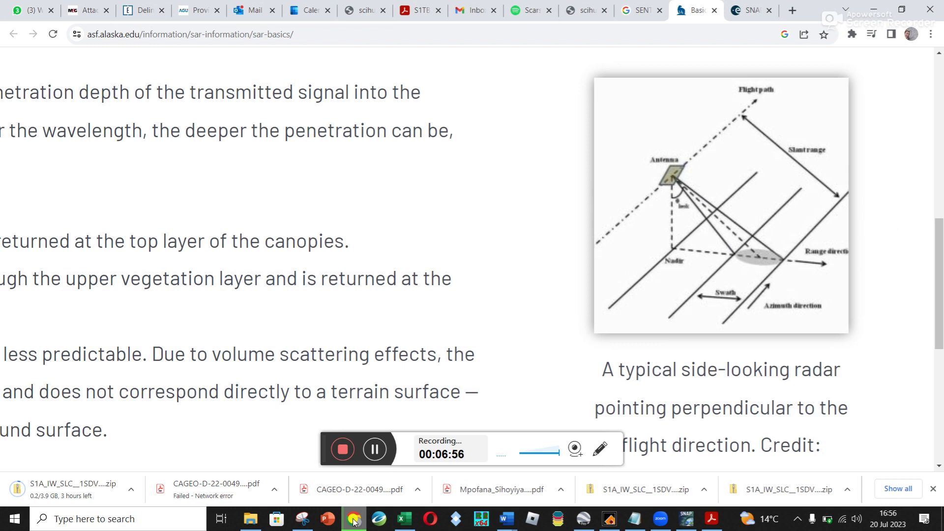
left_click(354, 520)
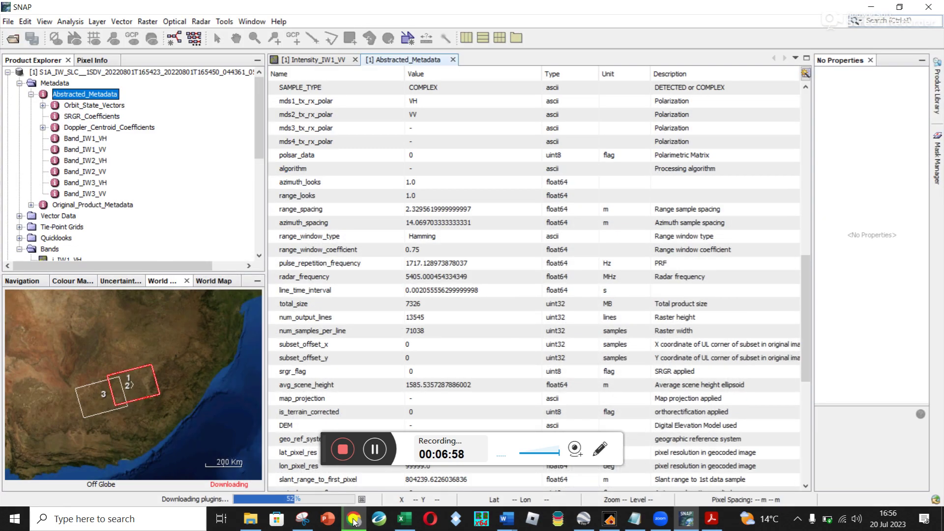